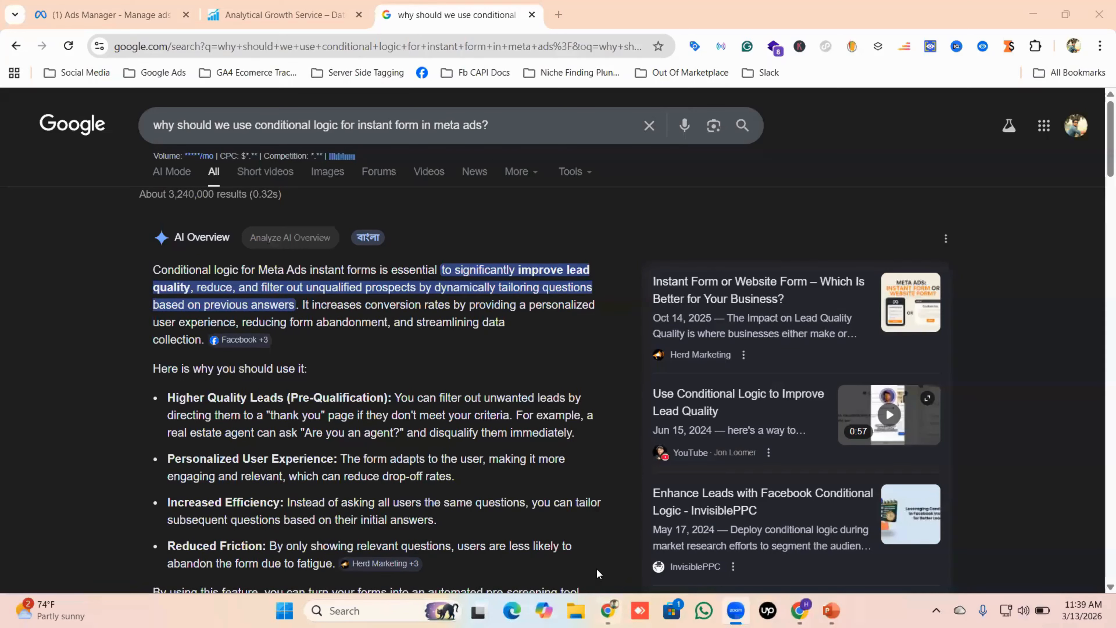
Read the AI Overview on why conditional logic should be used for instant forms in Meta ads
{"action": "left_click", "coordinate": [280, 331]}
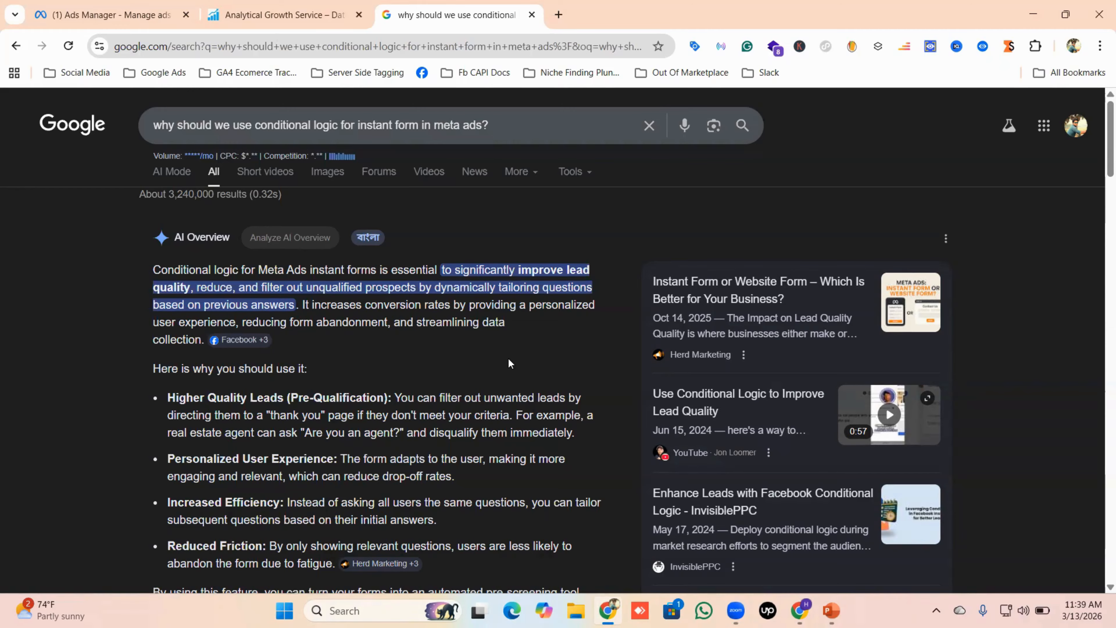
{"action": "scroll", "coordinate": [513, 355], "scroll_direction": "down", "scroll_amount": 1}
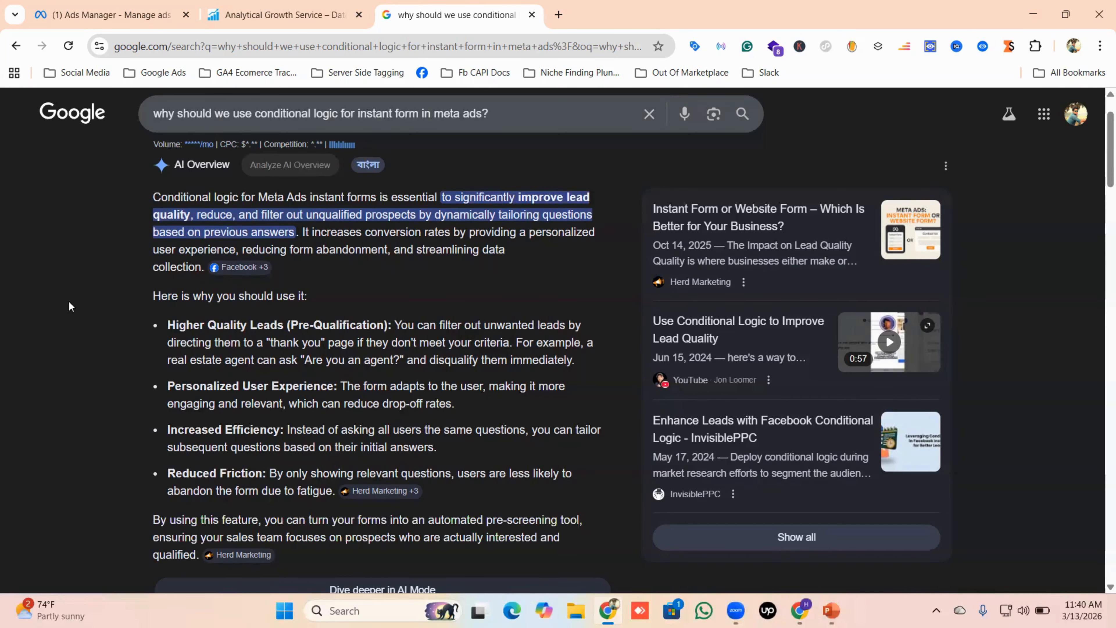
{"action": "scroll", "coordinate": [117, 324], "scroll_direction": "down", "scroll_amount": 3}
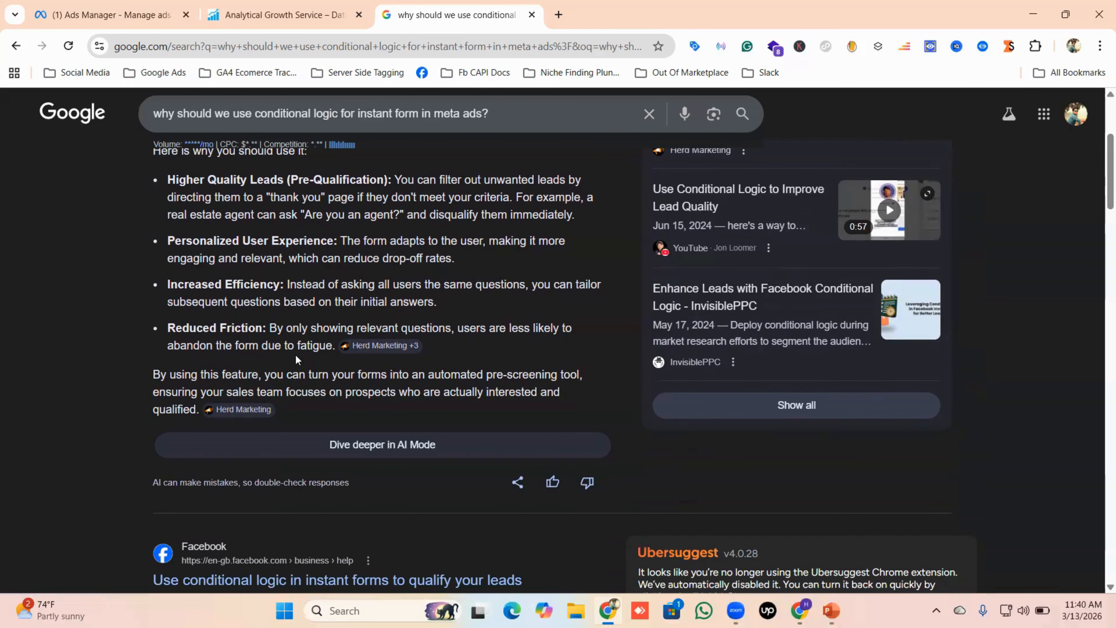
{"action": "scroll", "coordinate": [295, 360], "scroll_direction": "up", "scroll_amount": 3}
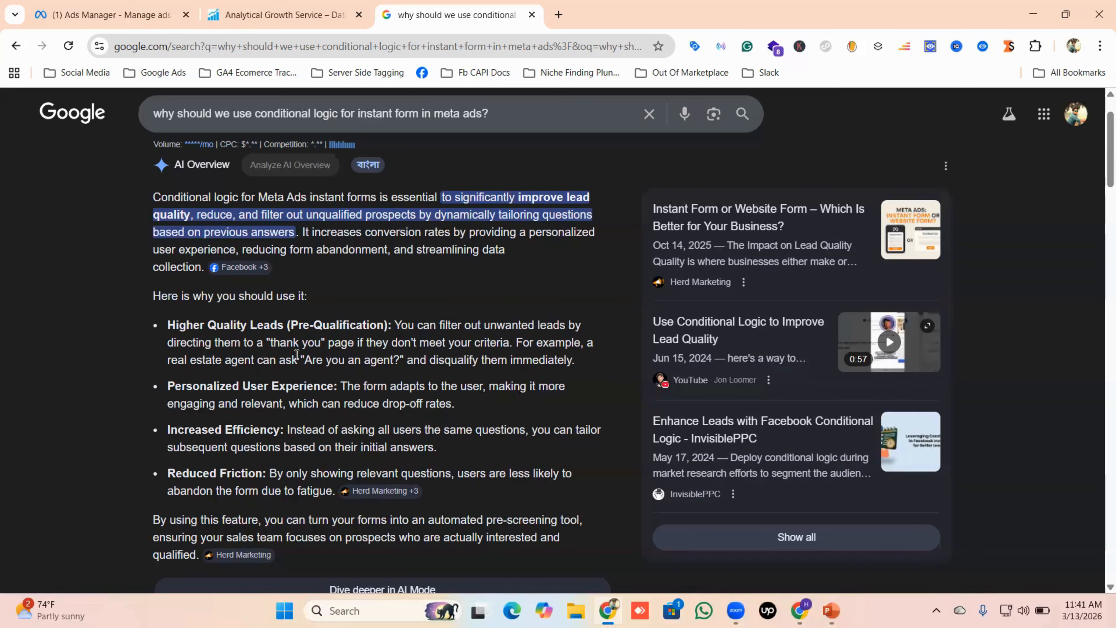
Switch to Ads Manager and start creating a new instant form in the Destination section of New Leads Ad
{"action": "left_click", "coordinate": [110, 15]}
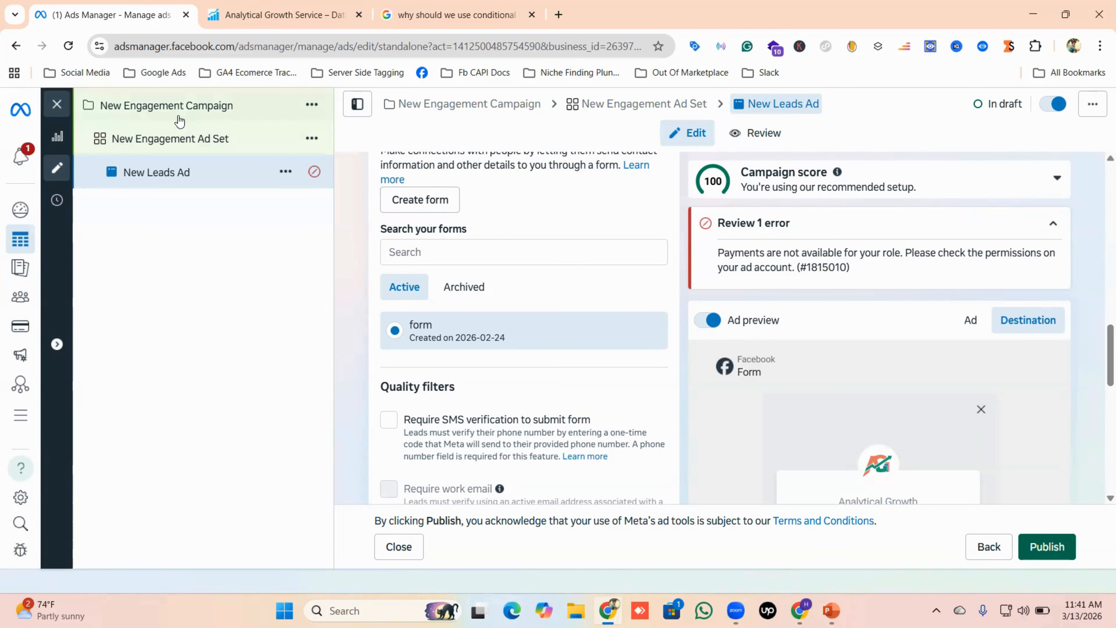
{"action": "left_click", "coordinate": [170, 176]}
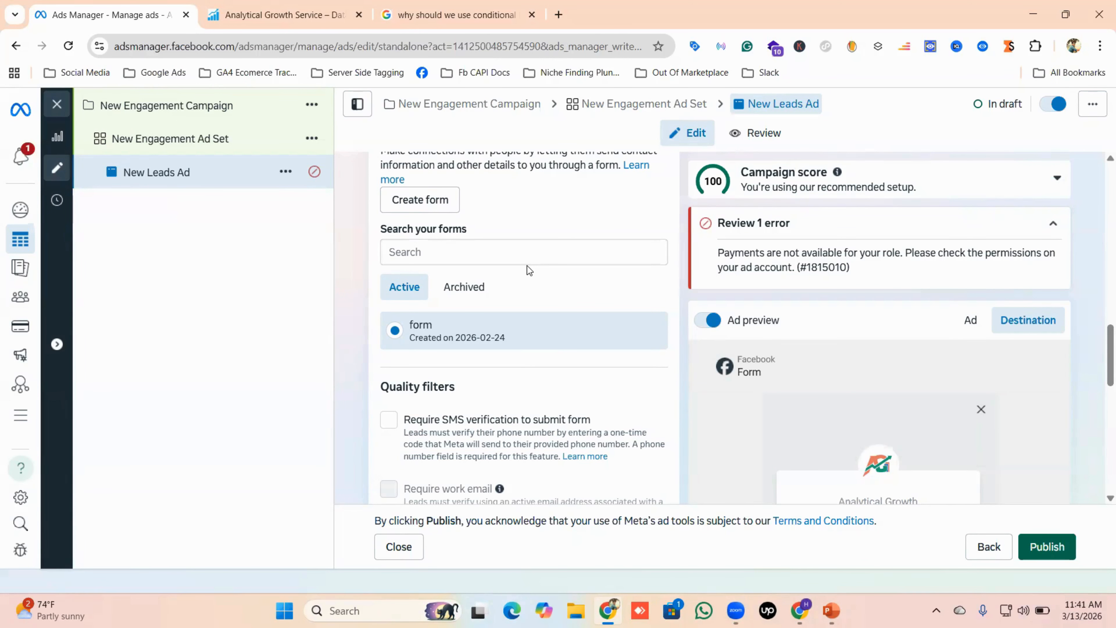
{"action": "scroll", "coordinate": [516, 368], "scroll_direction": "up", "scroll_amount": 3}
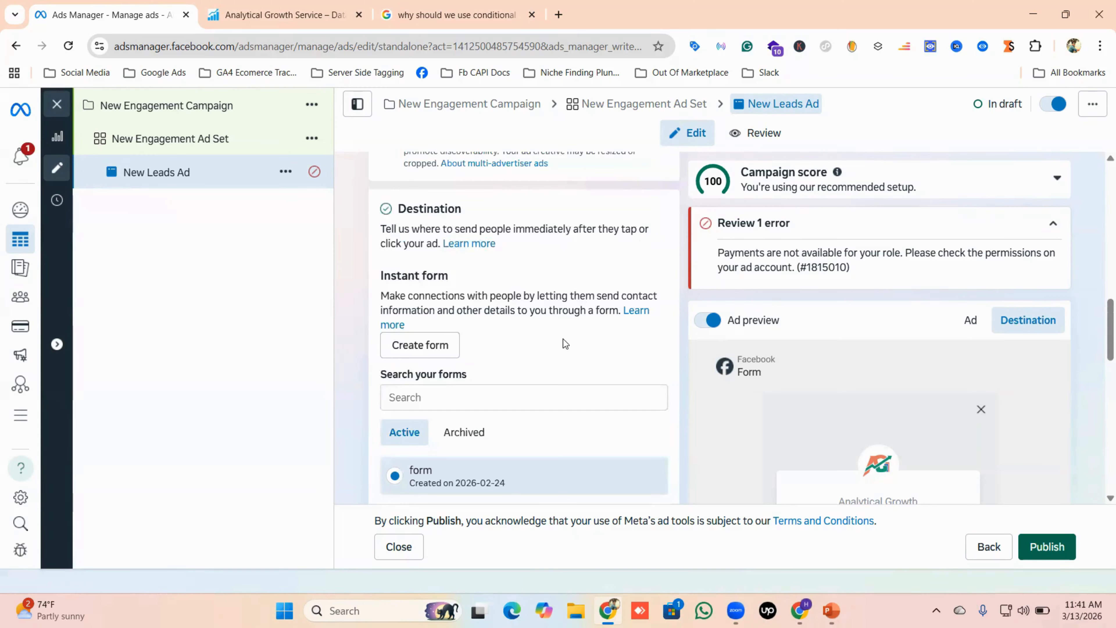
{"action": "scroll", "coordinate": [532, 354], "scroll_direction": "up", "scroll_amount": 6}
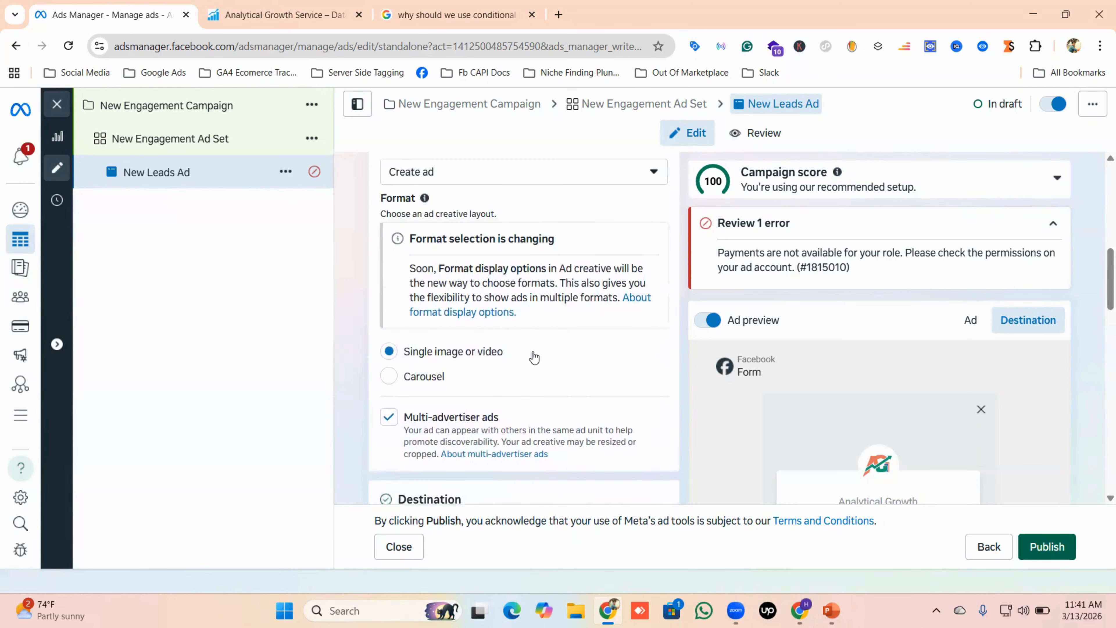
{"action": "scroll", "coordinate": [534, 357], "scroll_direction": "down", "scroll_amount": 6}
{"action": "scroll", "coordinate": [535, 356], "scroll_direction": "up", "scroll_amount": 9}
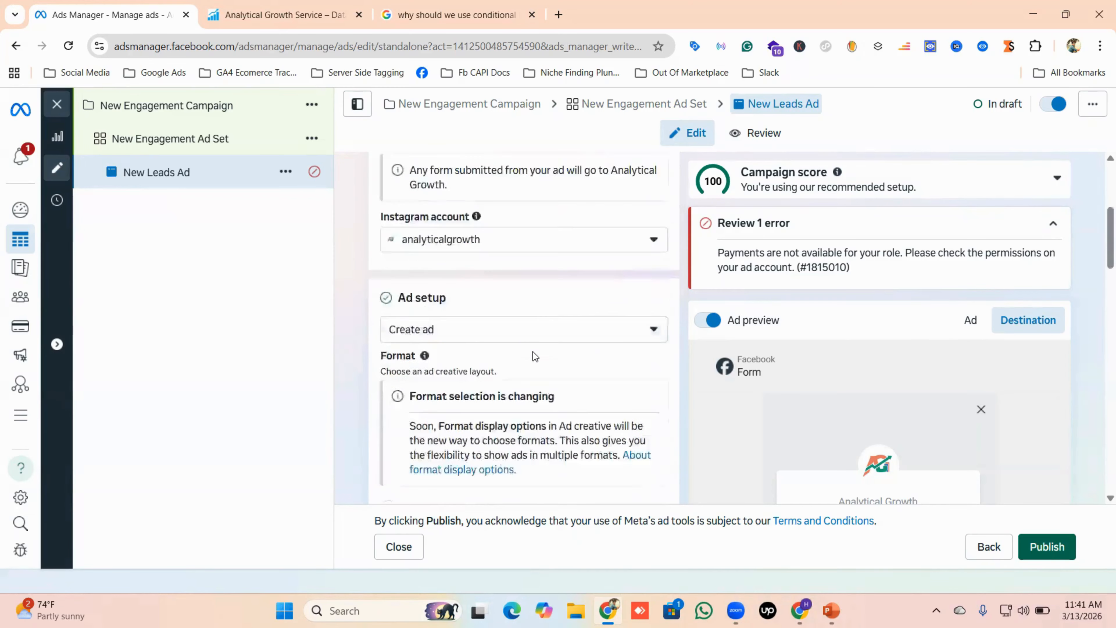
{"action": "scroll", "coordinate": [533, 352], "scroll_direction": "up", "scroll_amount": 8}
{"action": "scroll", "coordinate": [533, 351], "scroll_direction": "down", "scroll_amount": 15}
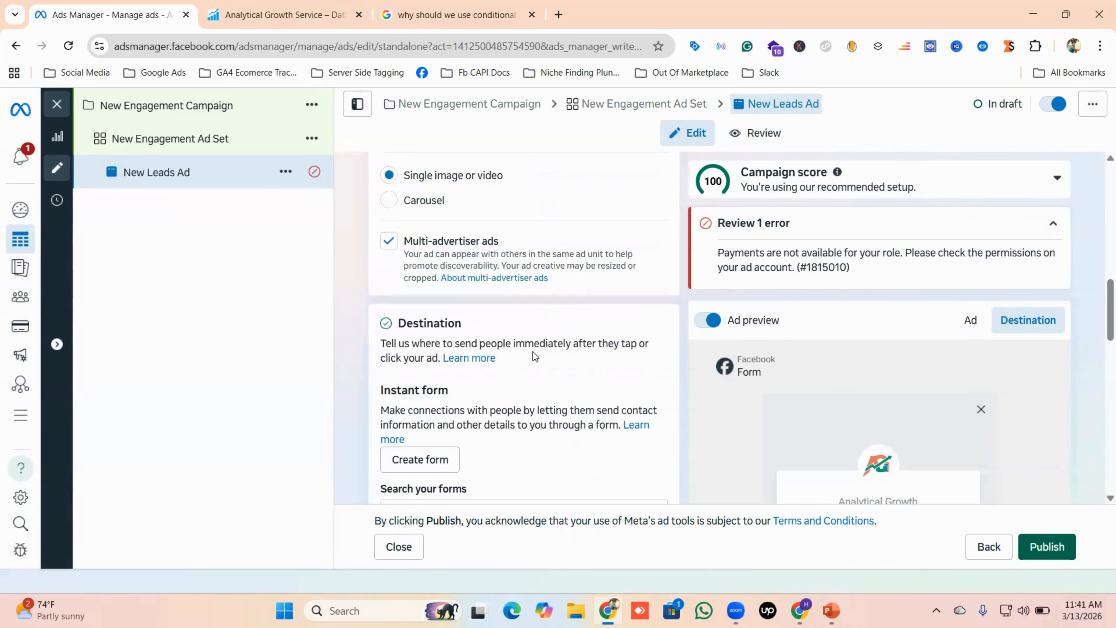
{"action": "scroll", "coordinate": [533, 352], "scroll_direction": "down", "scroll_amount": 5}
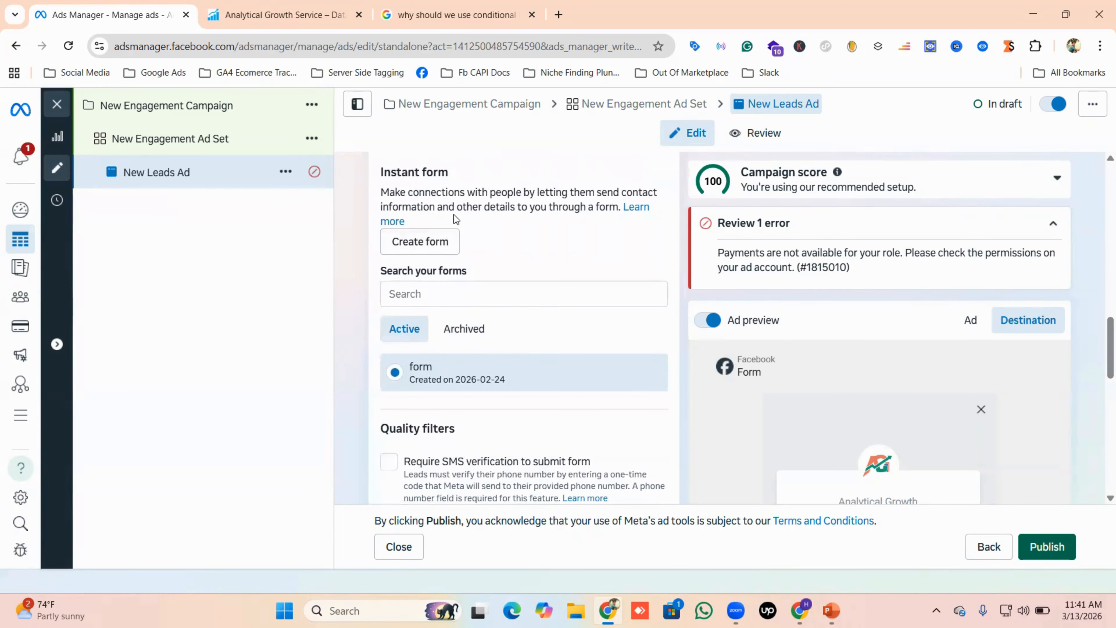
{"action": "left_click", "coordinate": [421, 243]}
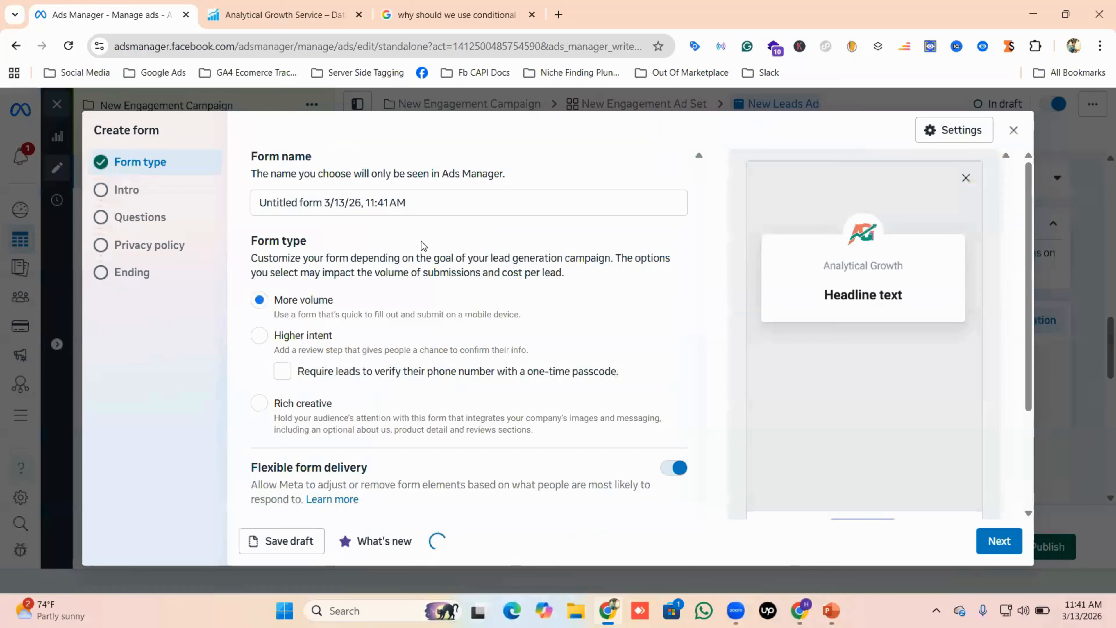
Name the form "Analytical Growth- Conditional Logic", replacing the default form name
{"action": "left_click", "coordinate": [345, 202]}
{"action": "triple_click", "coordinate": [345, 203]}
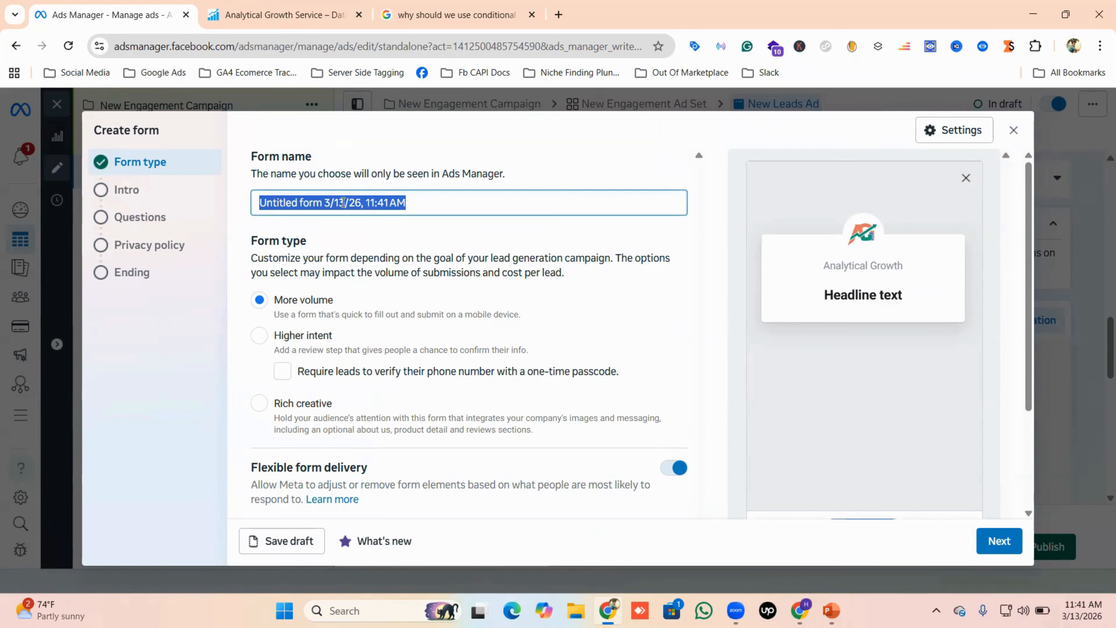
{"action": "key", "text": "BackSpace"}
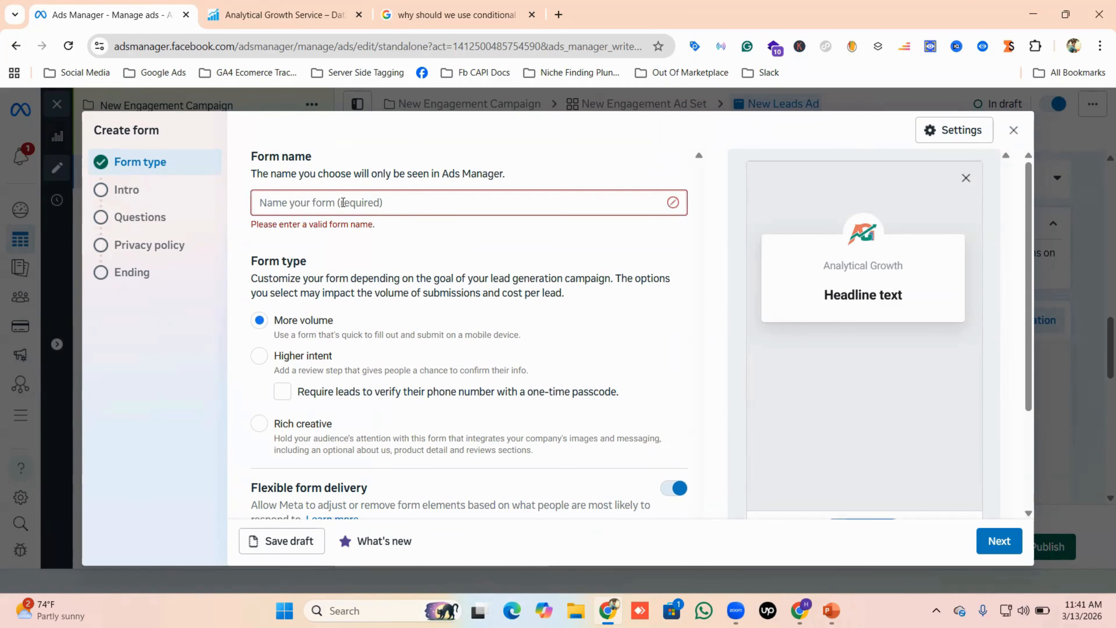
{"action": "type", "text": "An"}
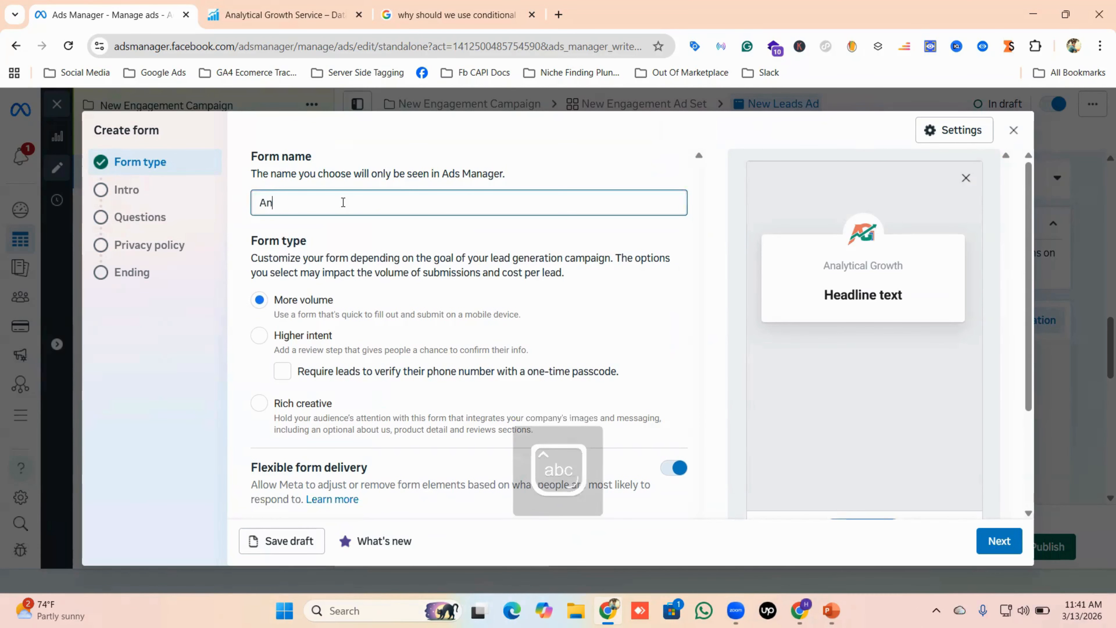
{"action": "type", "text": "alytical Gro"}
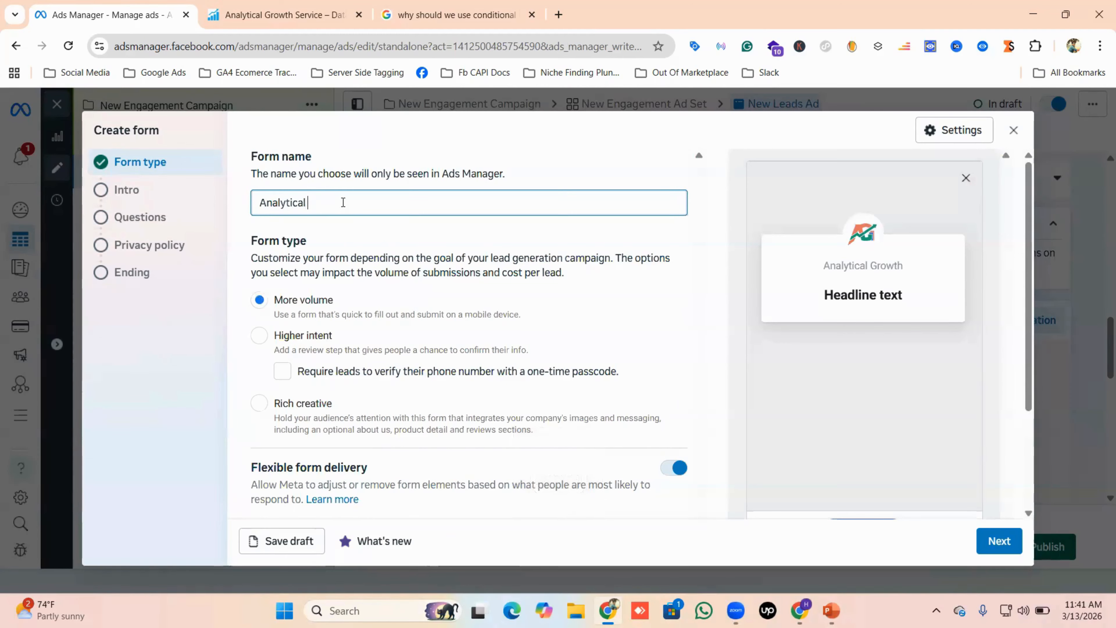
{"action": "type", "text": "wth-"}
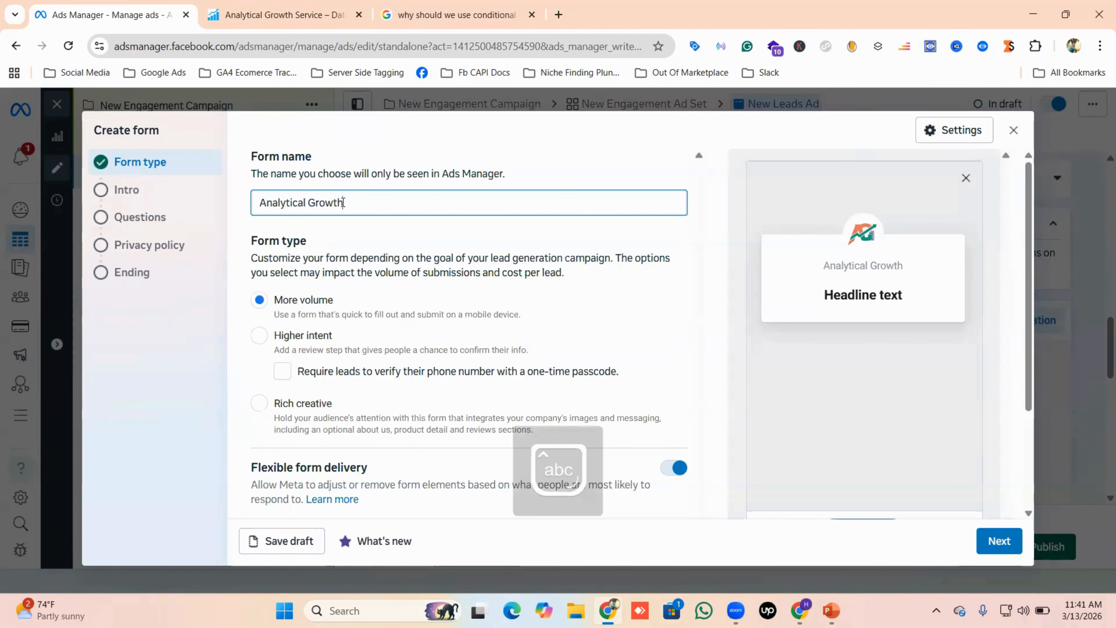
{"action": "key", "text": "Caps_Lock"}
{"action": "type", "text": "C"}
{"action": "key", "text": "Caps_Lock"}
{"action": "type", "text": "onditiona"}
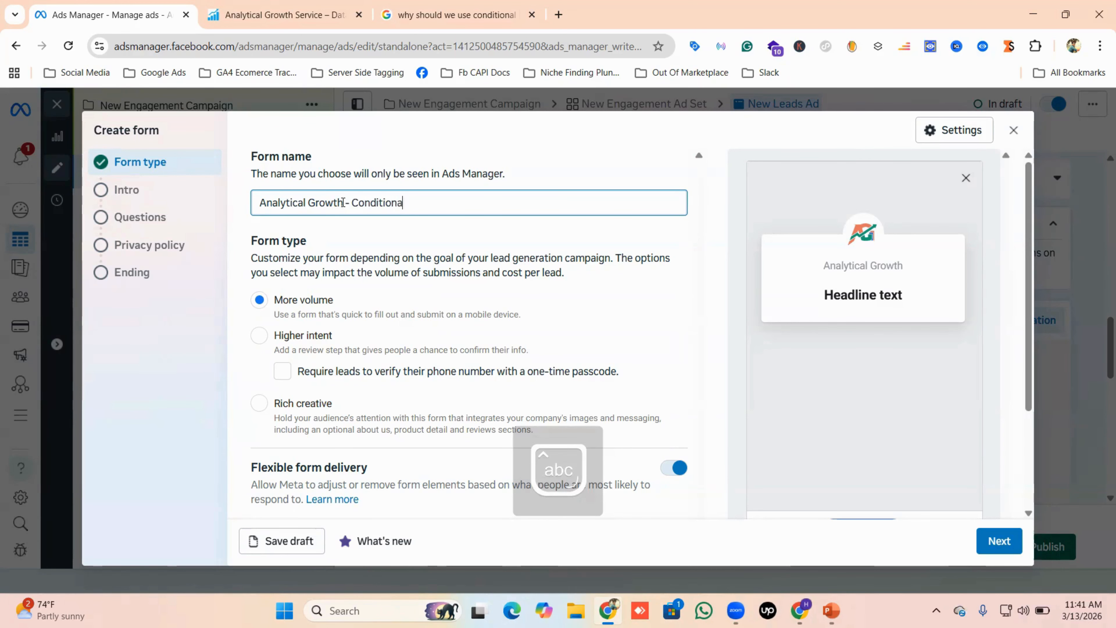
{"action": "type", "text": "l Logic"}
Set the form type to Higher intent and proceed to the form's Intro section
{"action": "scroll", "coordinate": [400, 229], "scroll_direction": "down", "scroll_amount": 2}
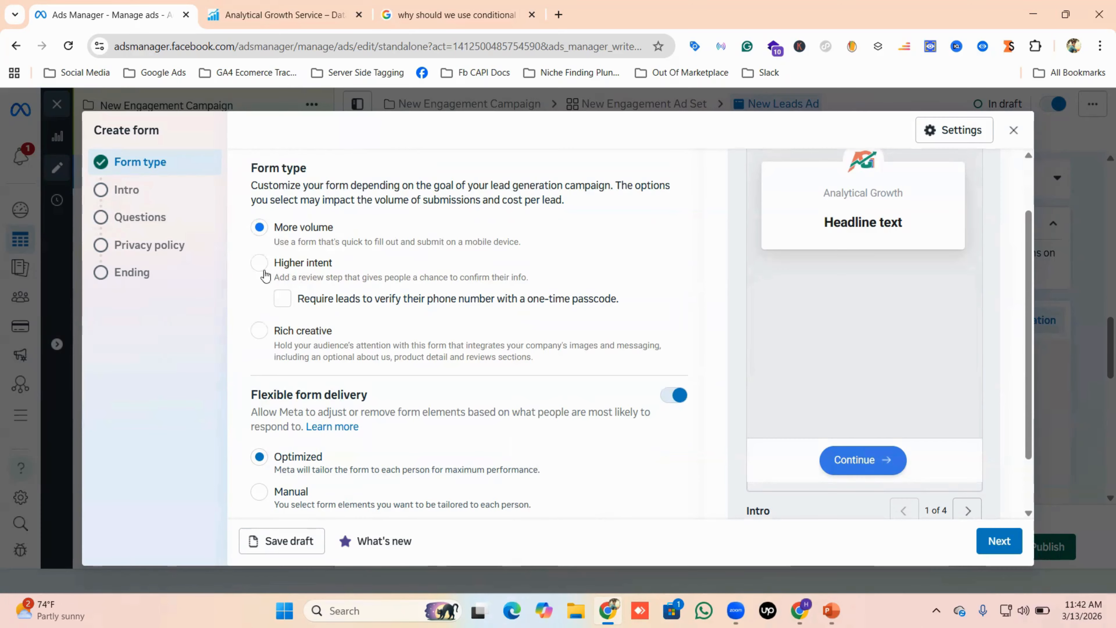
{"action": "left_click", "coordinate": [260, 264]}
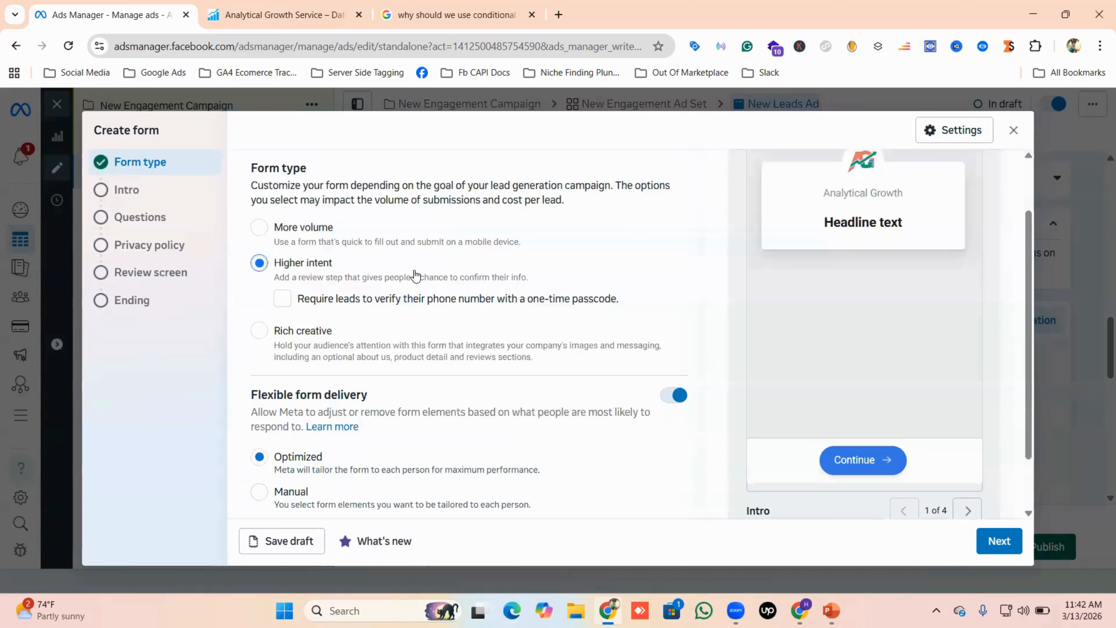
{"action": "scroll", "coordinate": [422, 299], "scroll_direction": "down", "scroll_amount": 2}
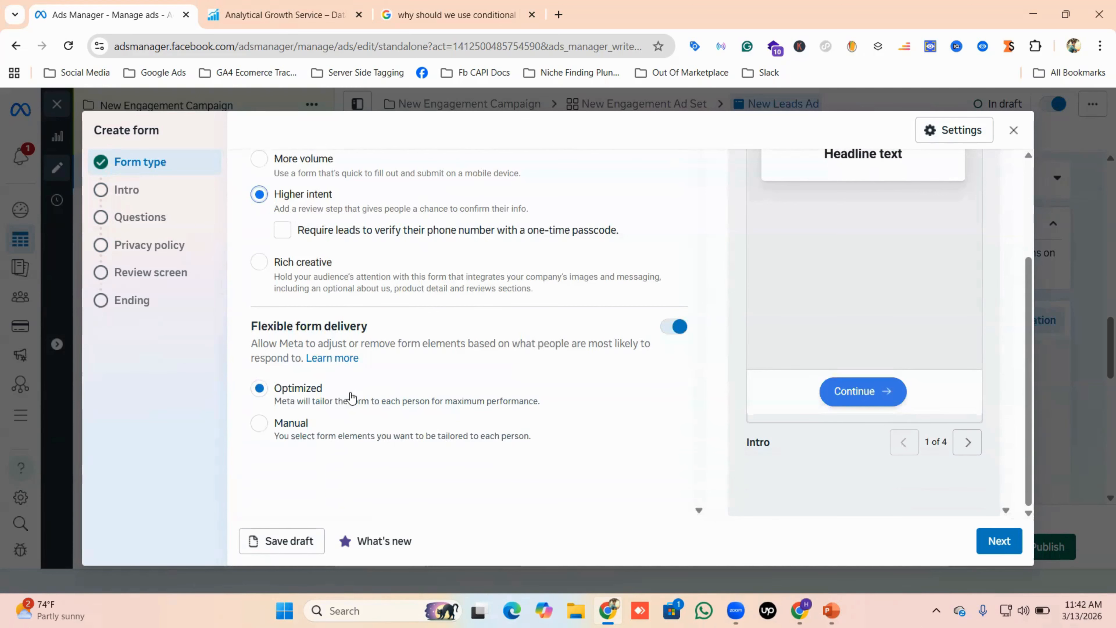
{"action": "left_click", "coordinate": [1000, 542]}
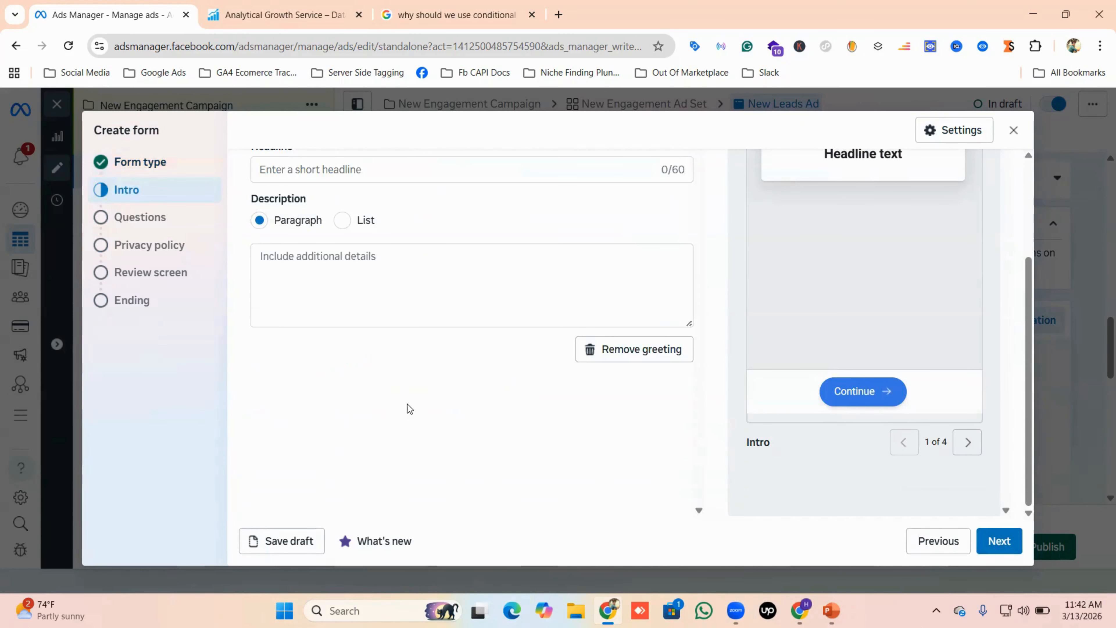
Copy "Grow Your Business with Data-Driven Marketing & Analytics" from the Analytical Growth Service website into the greeting headline
{"action": "scroll", "coordinate": [406, 403], "scroll_direction": "up", "scroll_amount": 3}
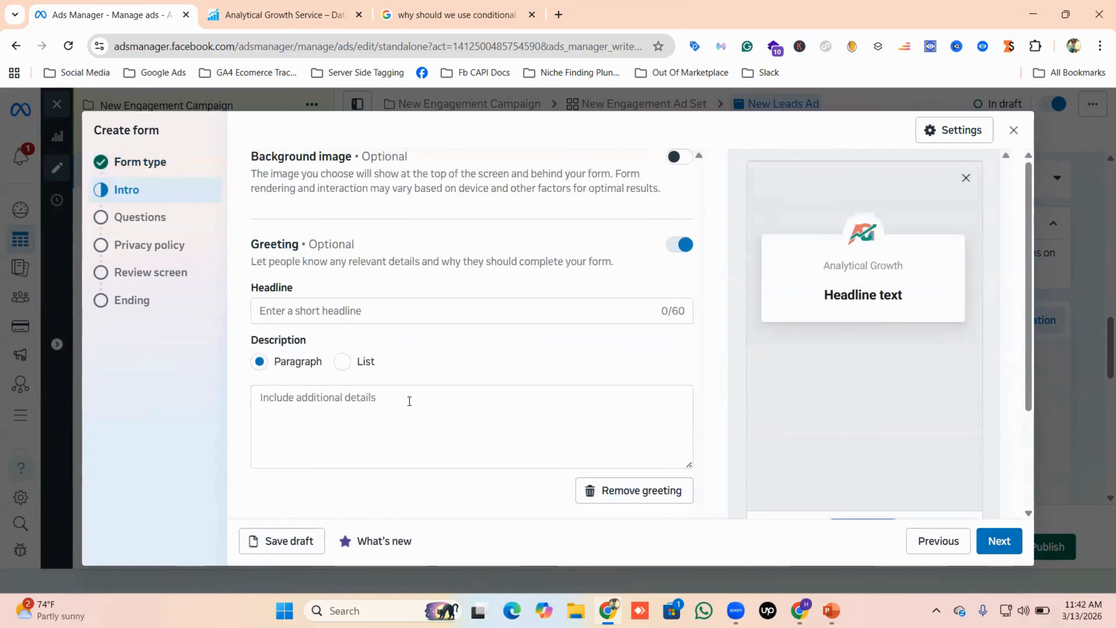
{"action": "left_click", "coordinate": [349, 309]}
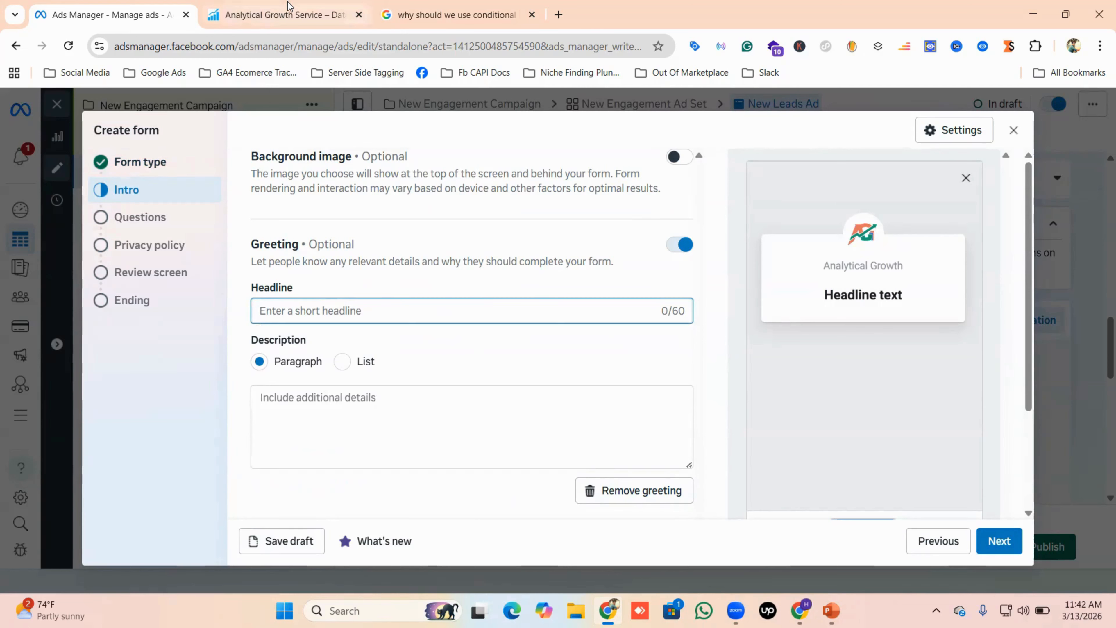
{"action": "left_click", "coordinate": [286, 15]}
{"action": "left_click_drag", "start_coordinate": [287, 394], "coordinate": [141, 299]}
{"action": "right_click", "coordinate": [142, 298]}
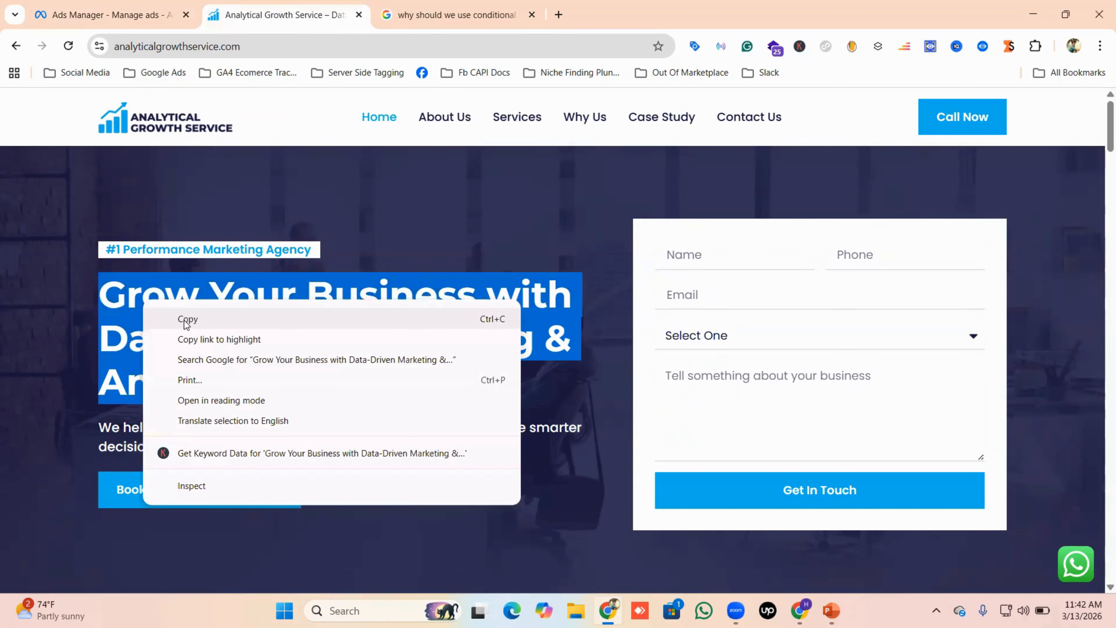
{"action": "left_click", "coordinate": [176, 318]}
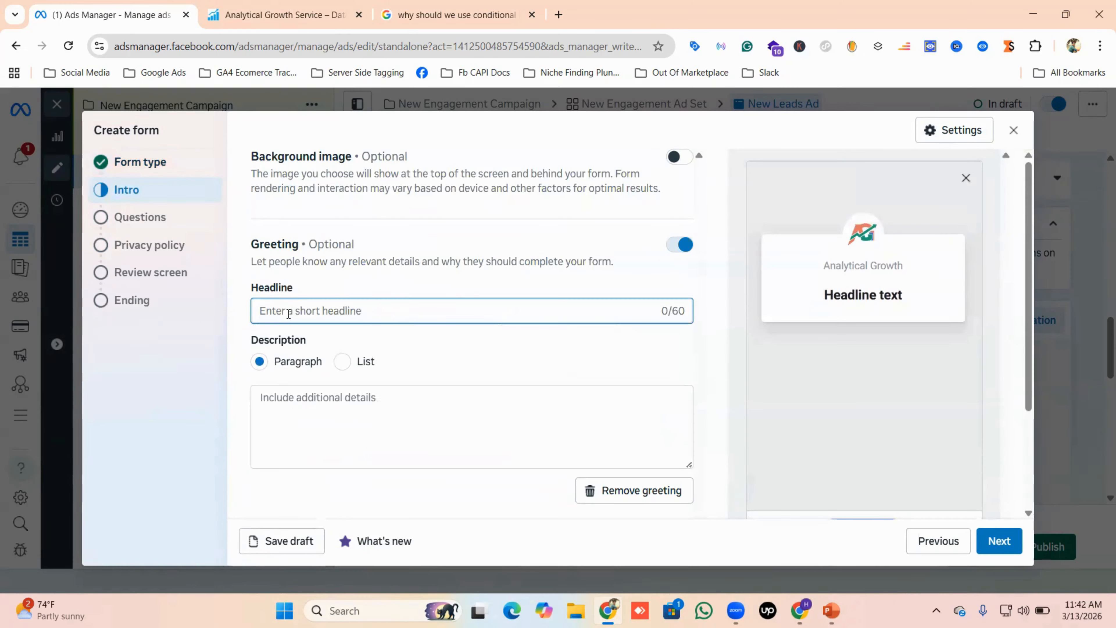
{"action": "key", "text": "ctrl+v"}
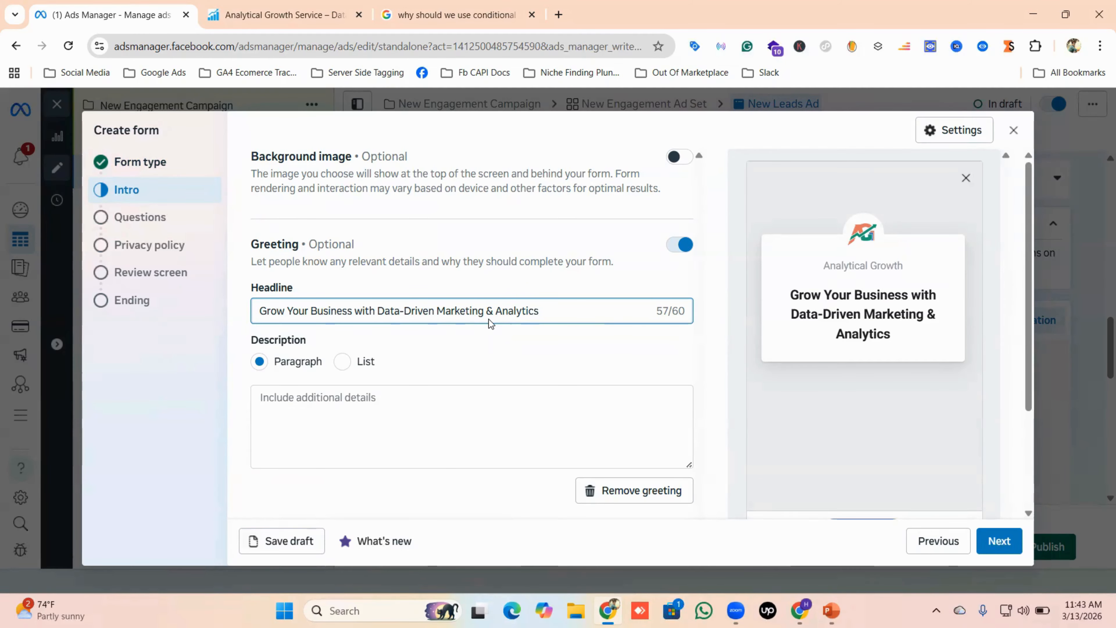
Copy the sentence beginning "We help businesses get more leads" below the main heading of the Analytical Growth Service website
{"action": "left_click", "coordinate": [282, 14]}
{"action": "scroll", "coordinate": [452, 391], "scroll_direction": "down", "scroll_amount": 2}
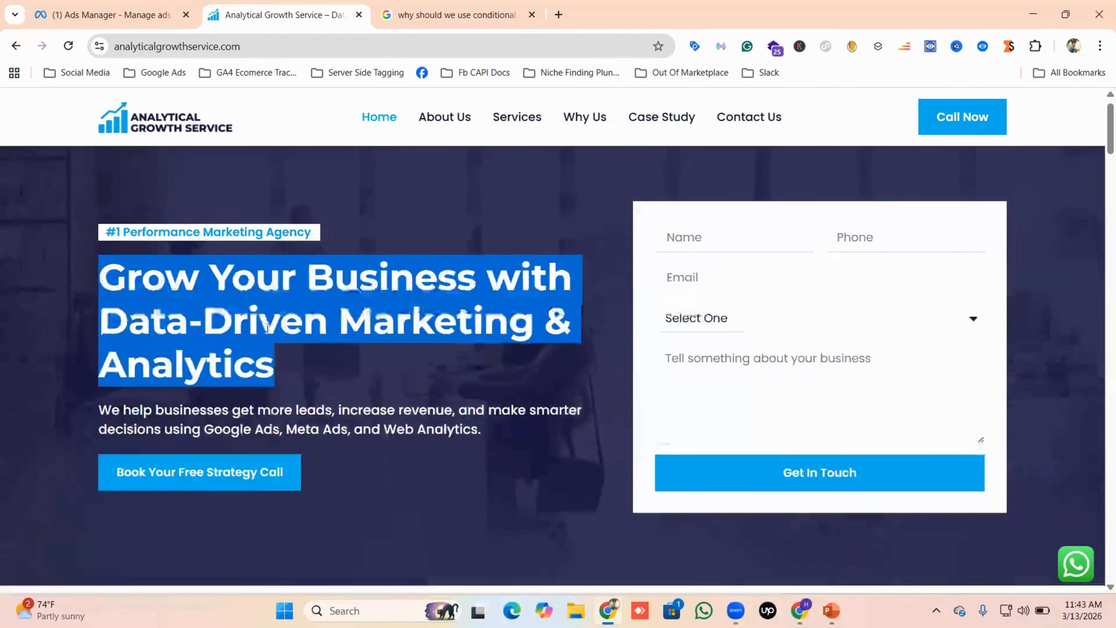
{"action": "left_click_drag", "start_coordinate": [483, 378], "coordinate": [83, 361]}
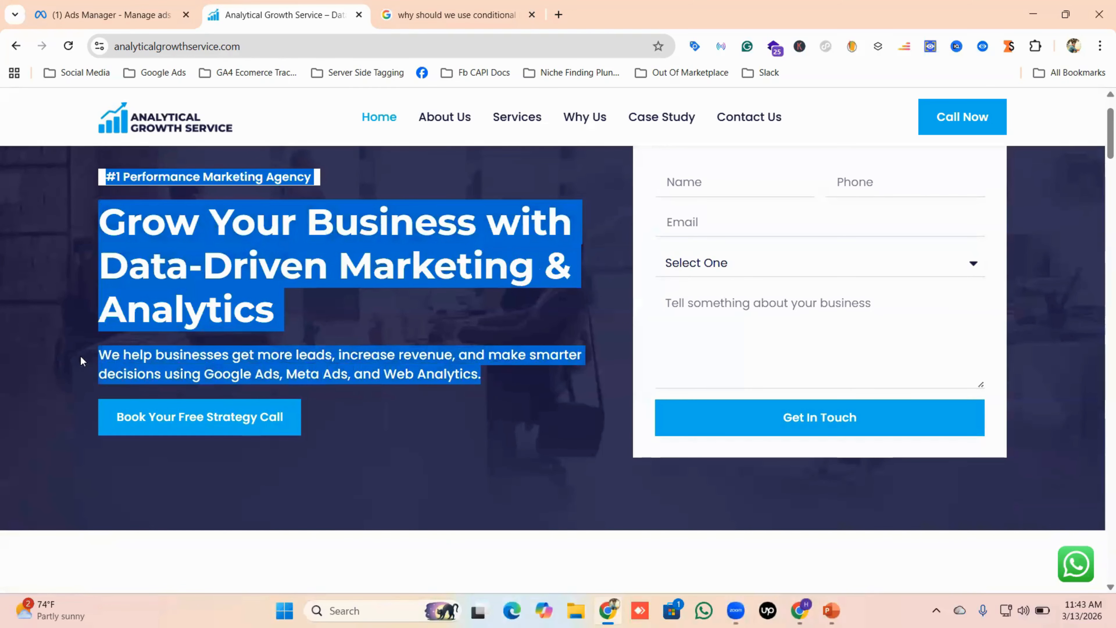
{"action": "triple_click", "coordinate": [163, 366]}
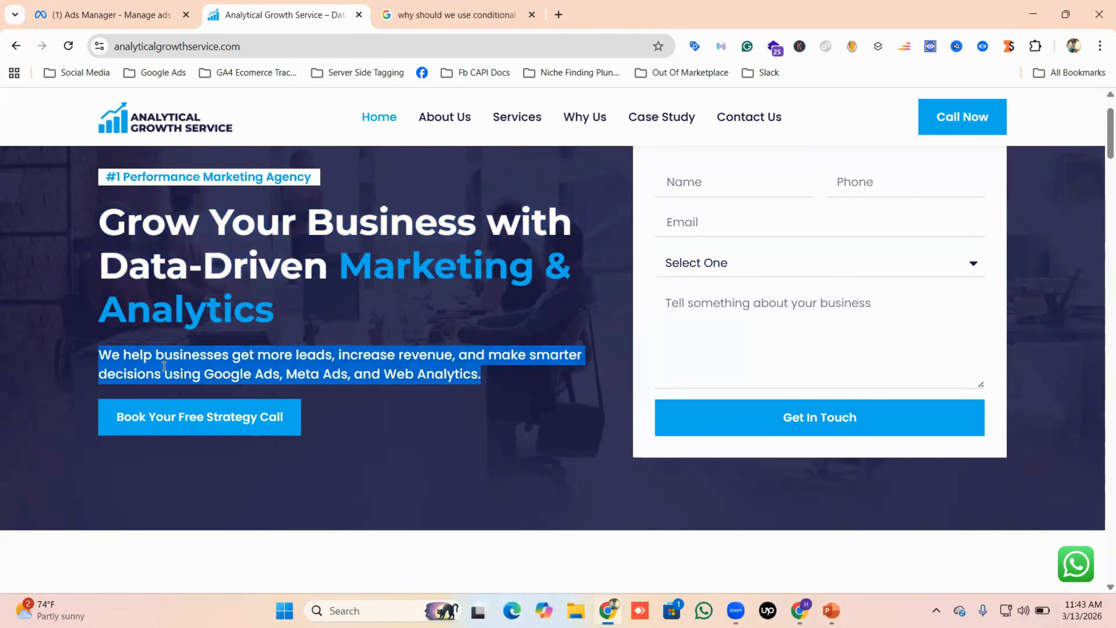
{"action": "right_click", "coordinate": [164, 367]}
{"action": "left_click", "coordinate": [209, 386]}
Back in Ads Manager, keep the greeting description as Paragraph and paste the copied website sentence into it
{"action": "left_click", "coordinate": [130, 13]}
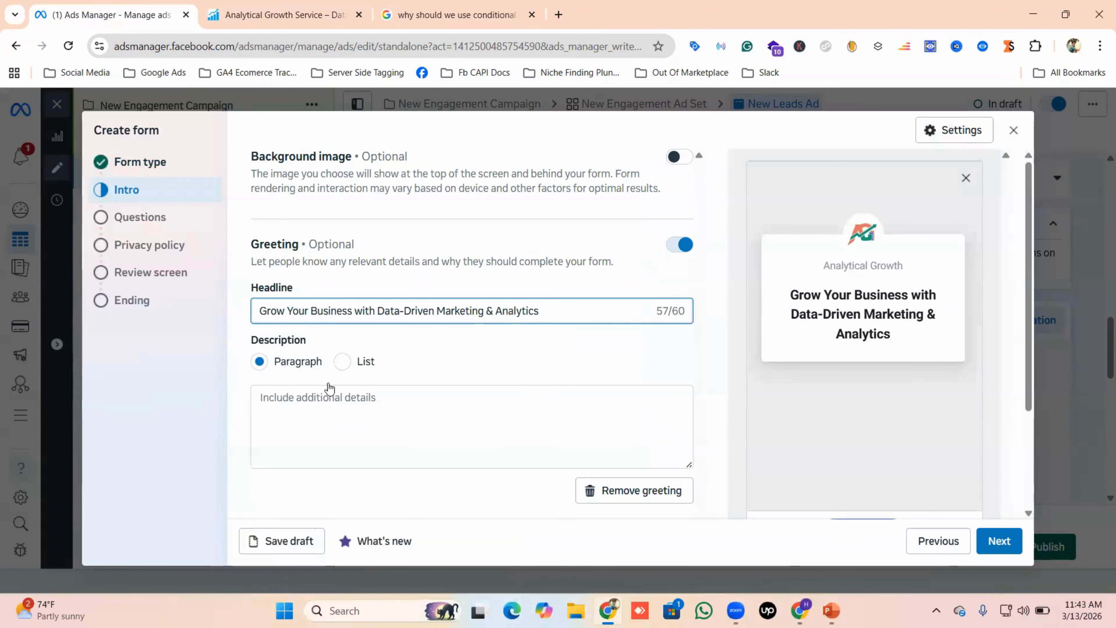
{"action": "left_click", "coordinate": [319, 400]}
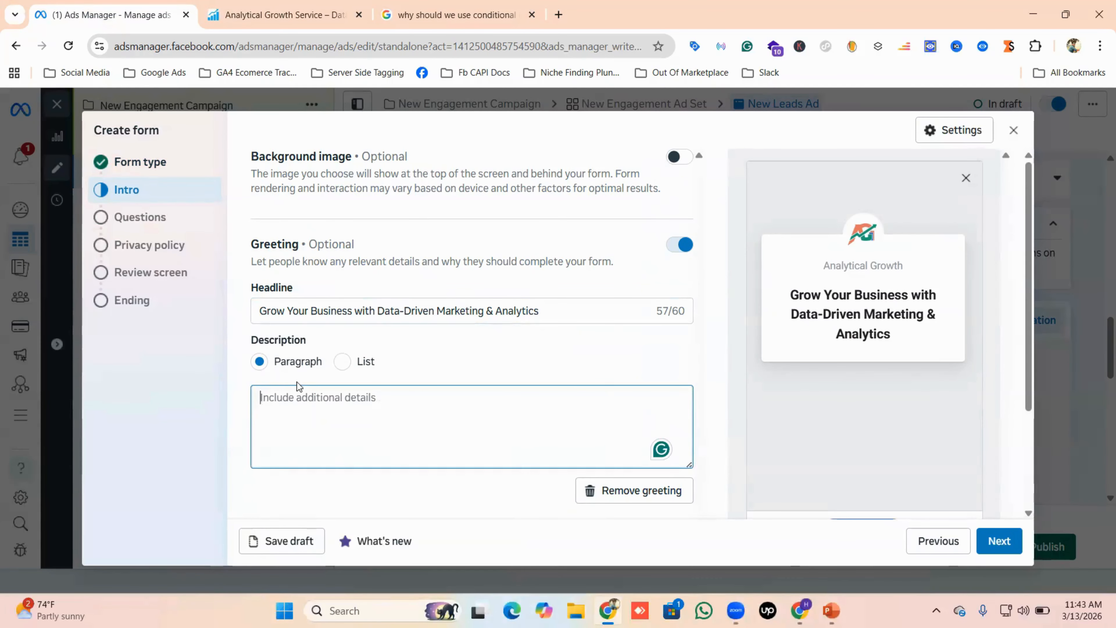
{"action": "left_click", "coordinate": [341, 368]}
{"action": "left_click", "coordinate": [261, 361]}
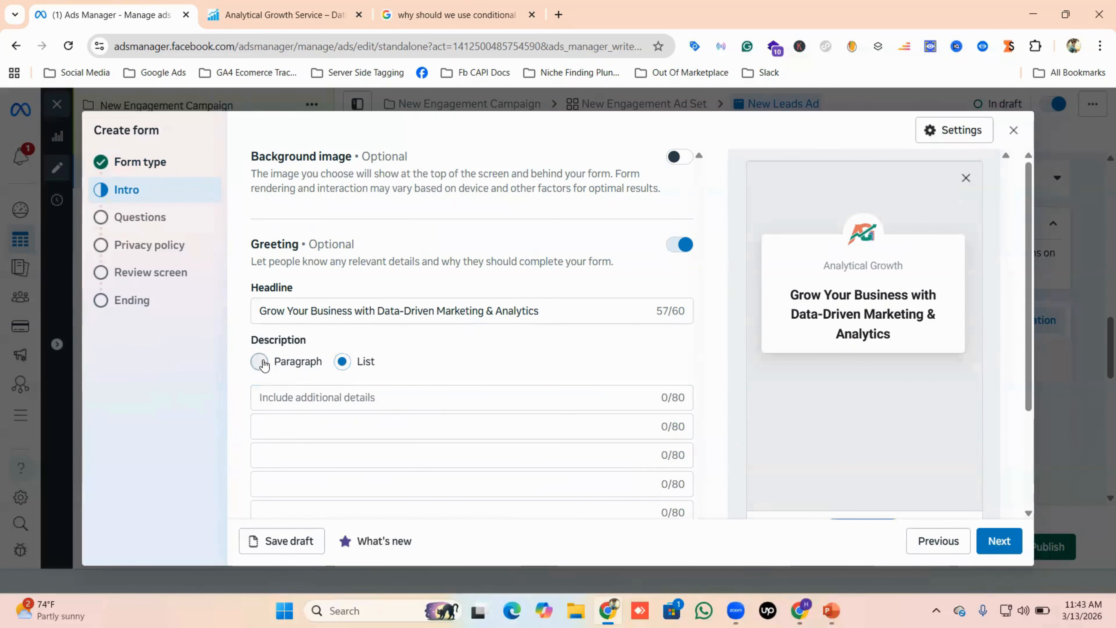
{"action": "left_click", "coordinate": [285, 398]}
{"action": "right_click", "coordinate": [286, 398]}
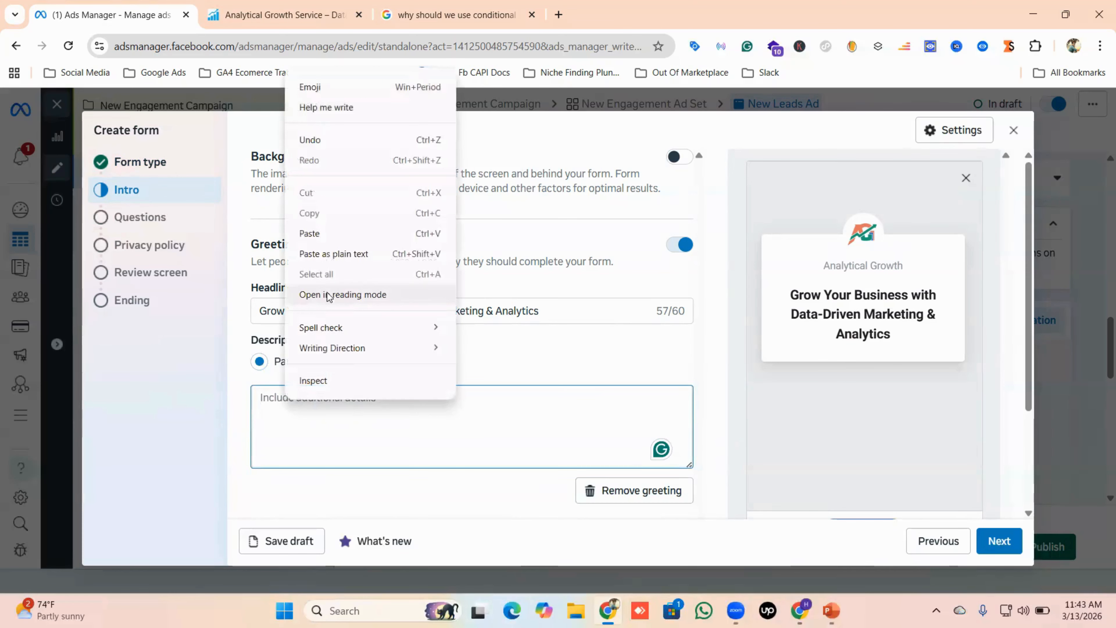
{"action": "left_click", "coordinate": [321, 233]}
{"action": "scroll", "coordinate": [364, 366], "scroll_direction": "down", "scroll_amount": 3}
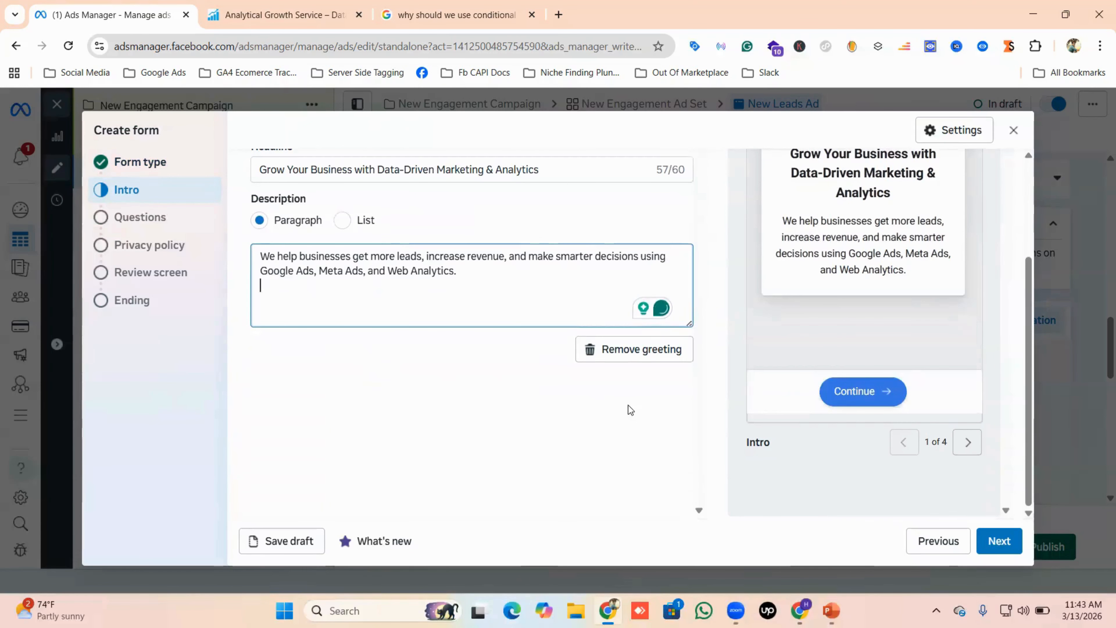
Check the greeting in the form preview and proceed to the form's Questions section
{"action": "scroll", "coordinate": [851, 374], "scroll_direction": "up", "scroll_amount": 3}
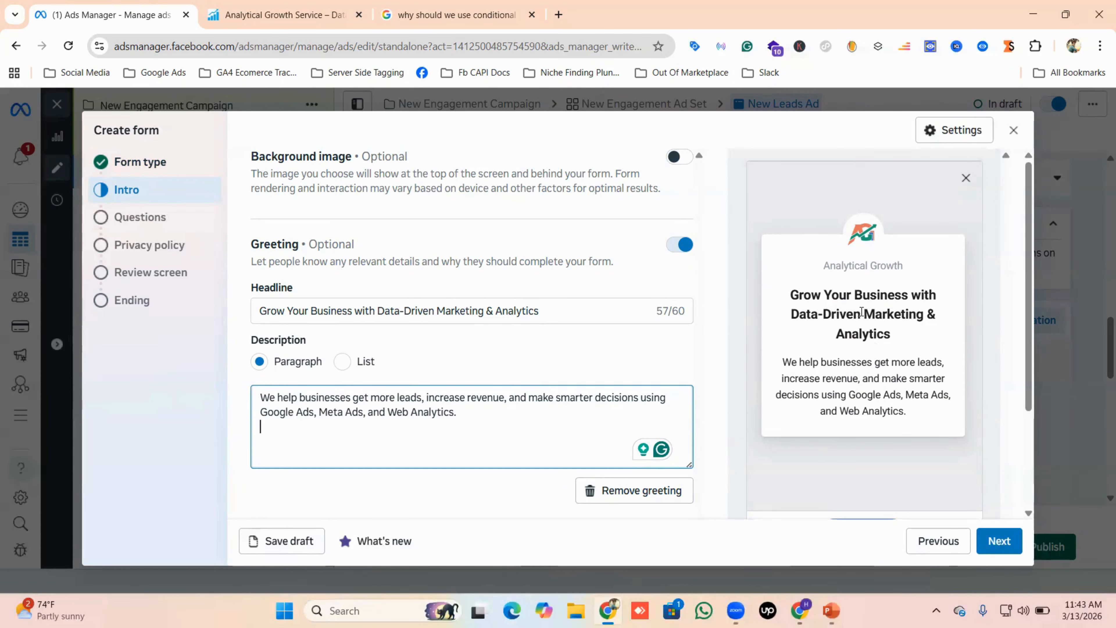
{"action": "scroll", "coordinate": [859, 396], "scroll_direction": "down", "scroll_amount": 3}
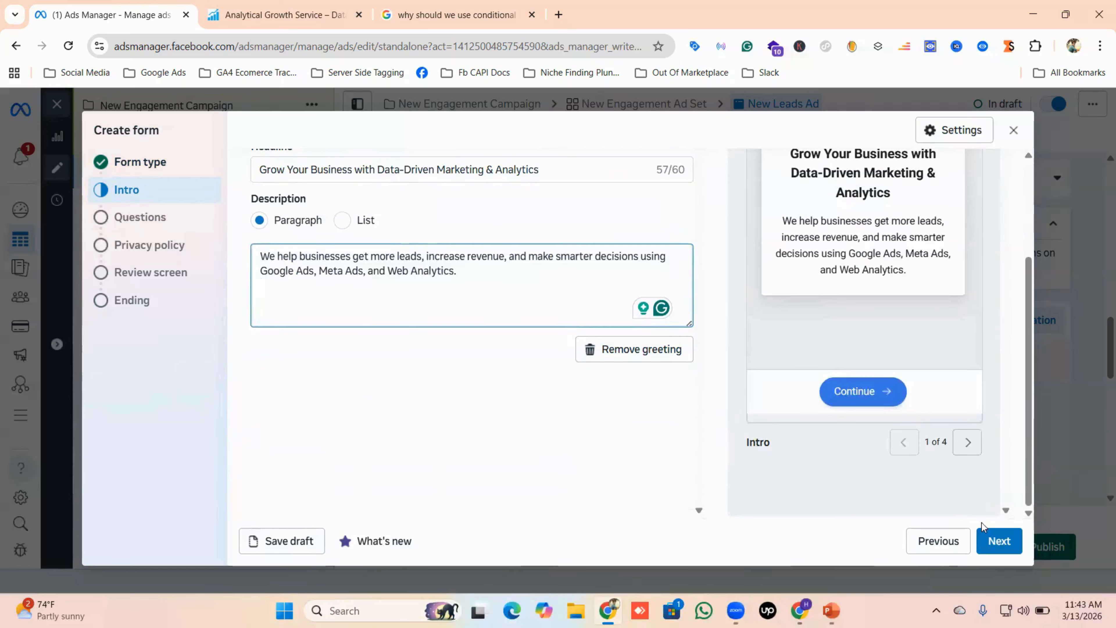
{"action": "left_click", "coordinate": [998, 541]}
{"action": "scroll", "coordinate": [484, 334], "scroll_direction": "up", "scroll_amount": 3}
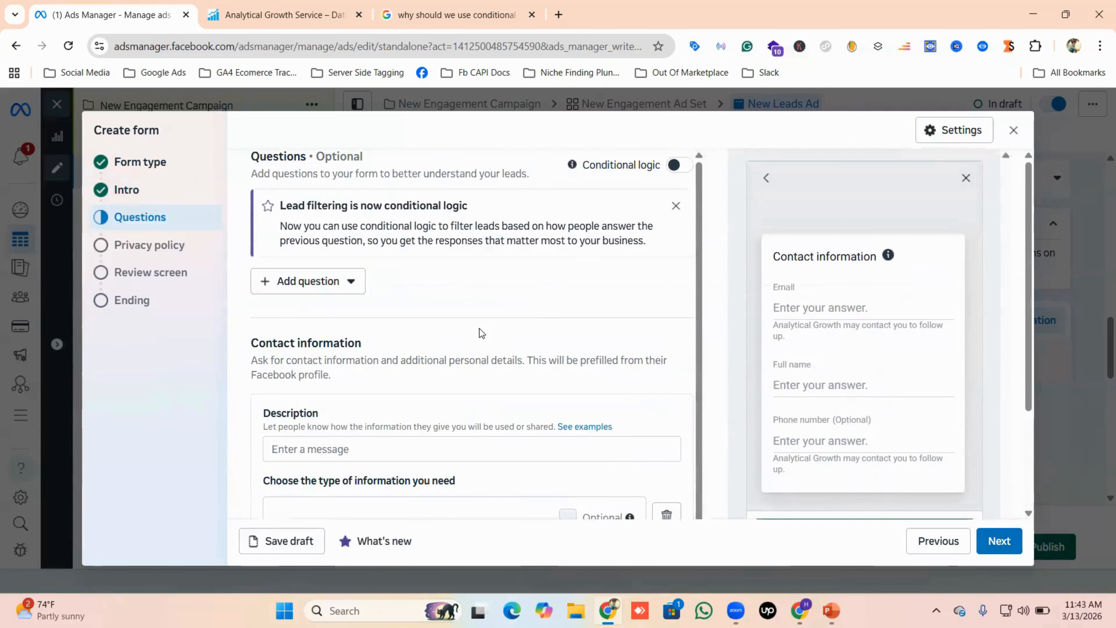
Add a Multiple choice question to the form's Questions section
{"action": "scroll", "coordinate": [479, 328], "scroll_direction": "down", "scroll_amount": 3}
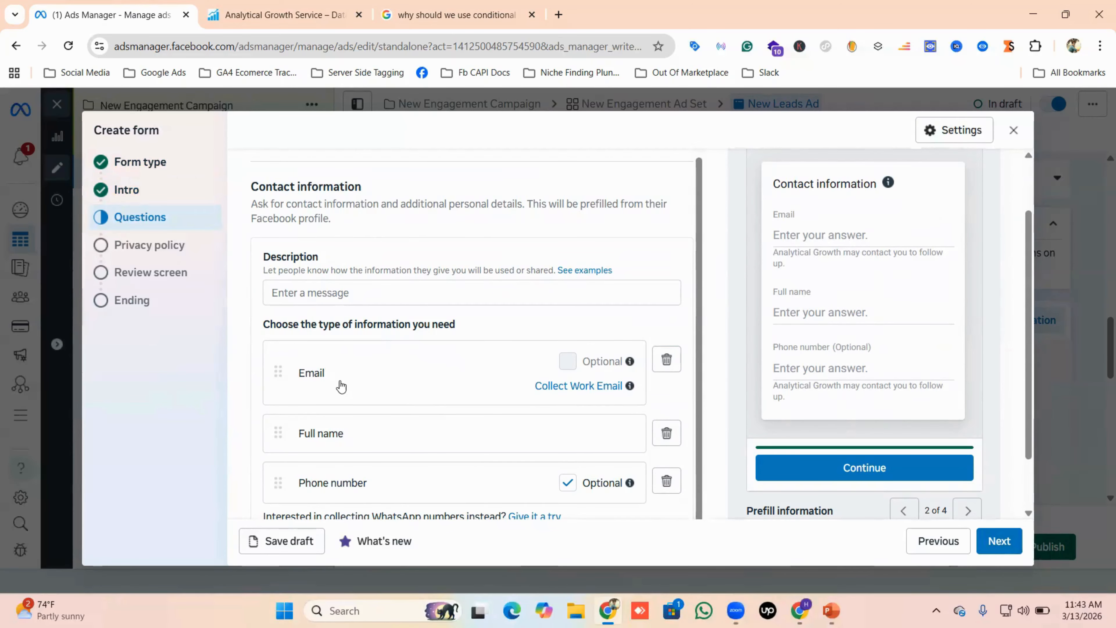
{"action": "scroll", "coordinate": [408, 429], "scroll_direction": "up", "scroll_amount": 2}
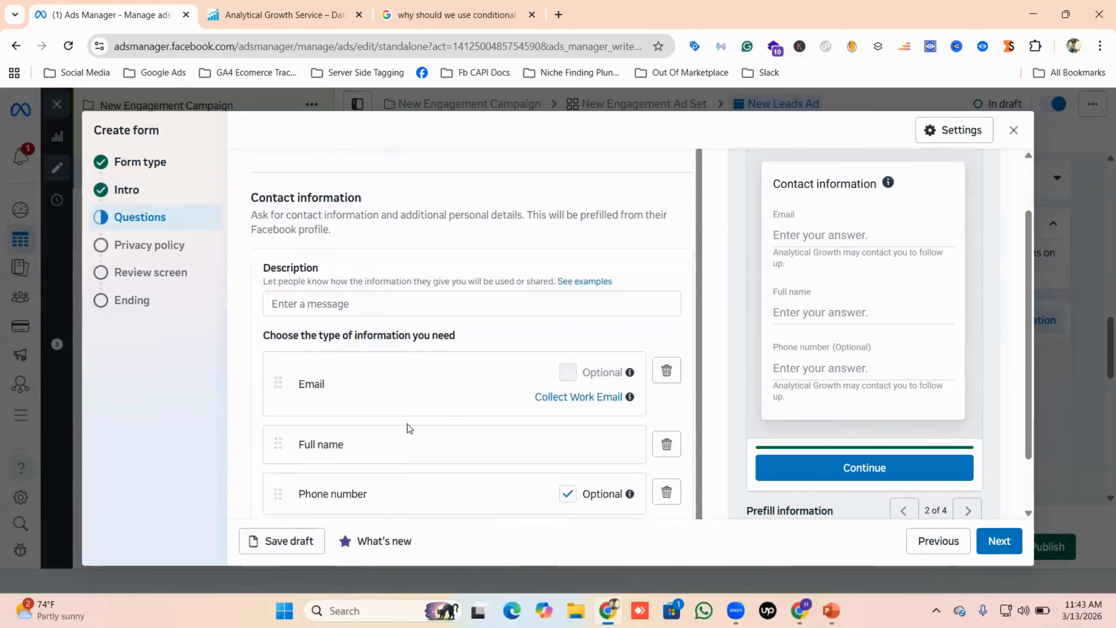
{"action": "scroll", "coordinate": [386, 420], "scroll_direction": "up", "scroll_amount": 2}
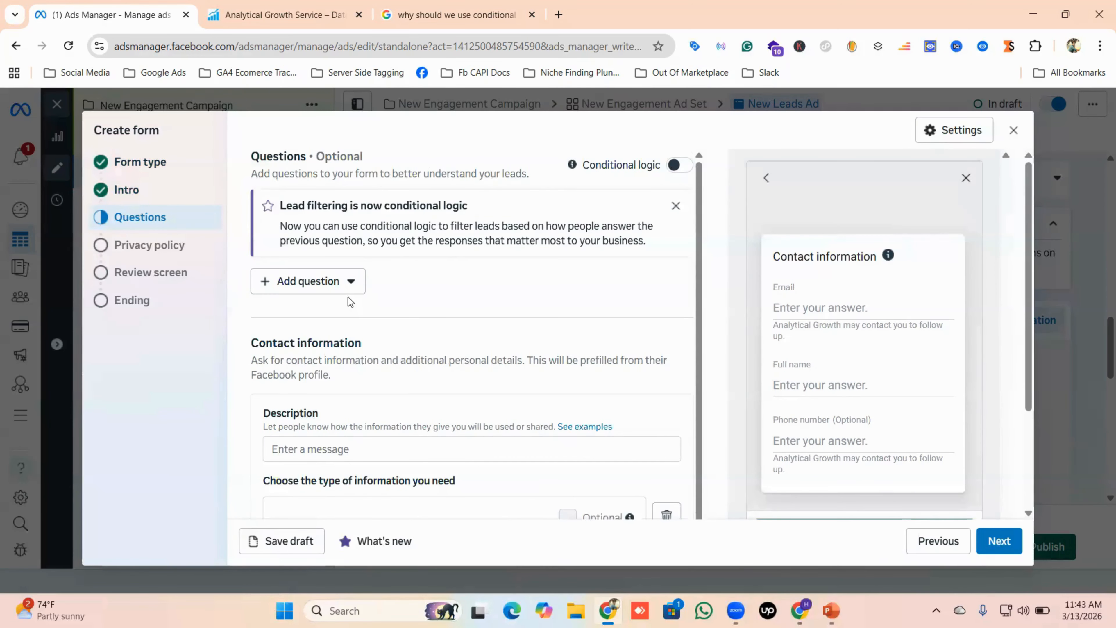
{"action": "left_click", "coordinate": [323, 291]}
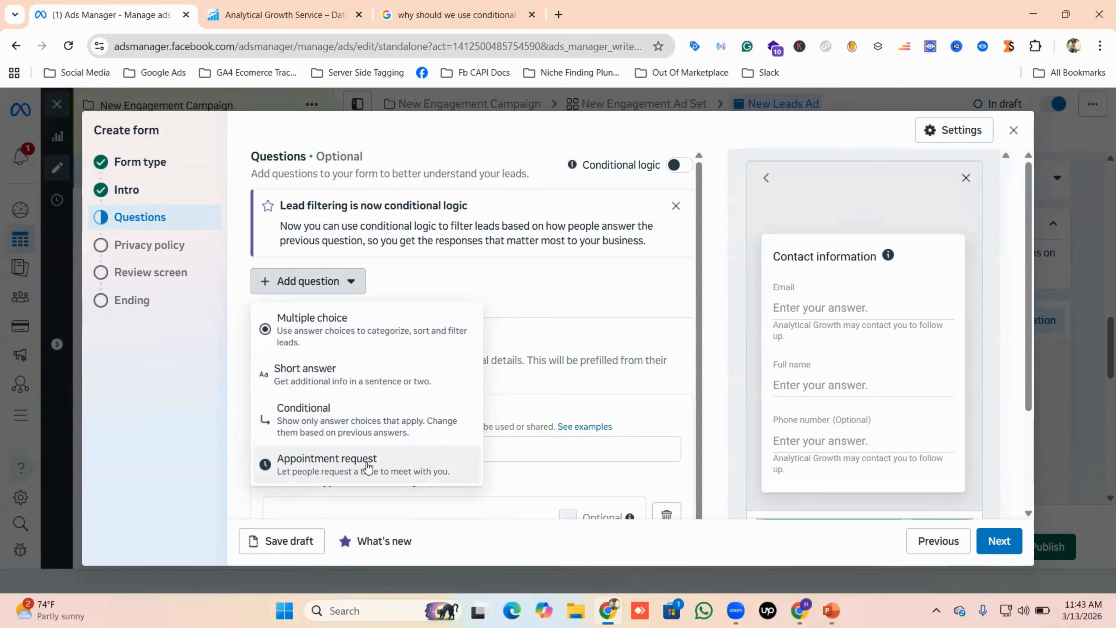
{"action": "left_click", "coordinate": [315, 324]}
{"action": "scroll", "coordinate": [925, 362], "scroll_direction": "down", "scroll_amount": 2}
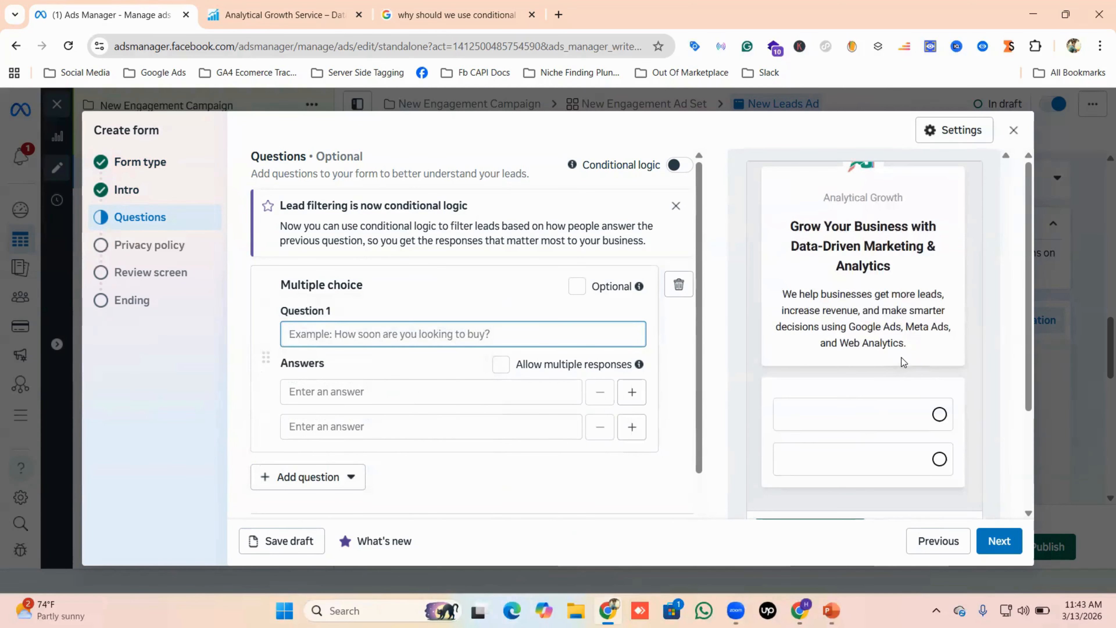
Enter "Are you interested to learn Google Ads from Analytical Growth?" as the text of Question 1
{"action": "right_click", "coordinate": [364, 333]}
{"action": "left_click", "coordinate": [334, 341]}
{"action": "type", "text": "Are"}
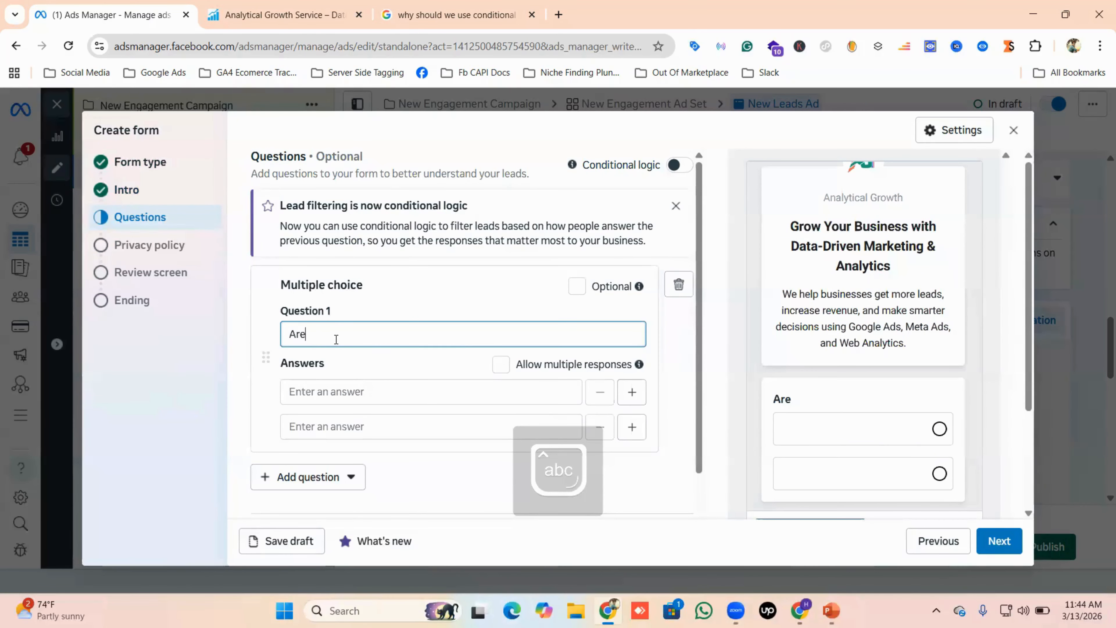
{"action": "type", "text": " you in"}
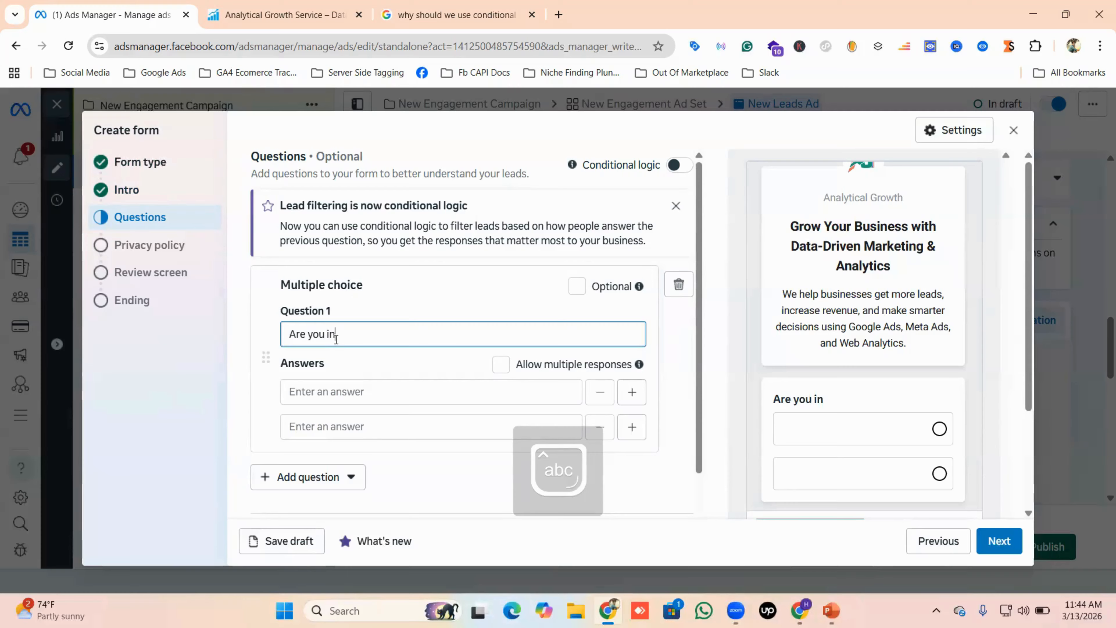
{"action": "type", "text": "terested "}
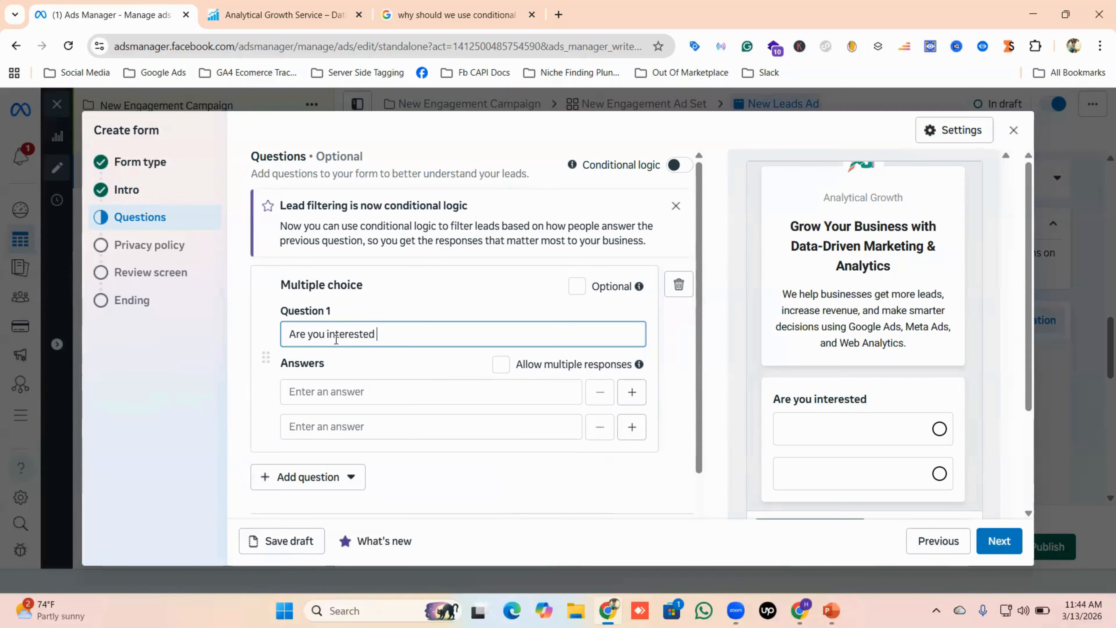
{"action": "type", "text": "to learing"}
{"action": "key", "text": "BackSpace"}
{"action": "key", "text": "BackSpace"}
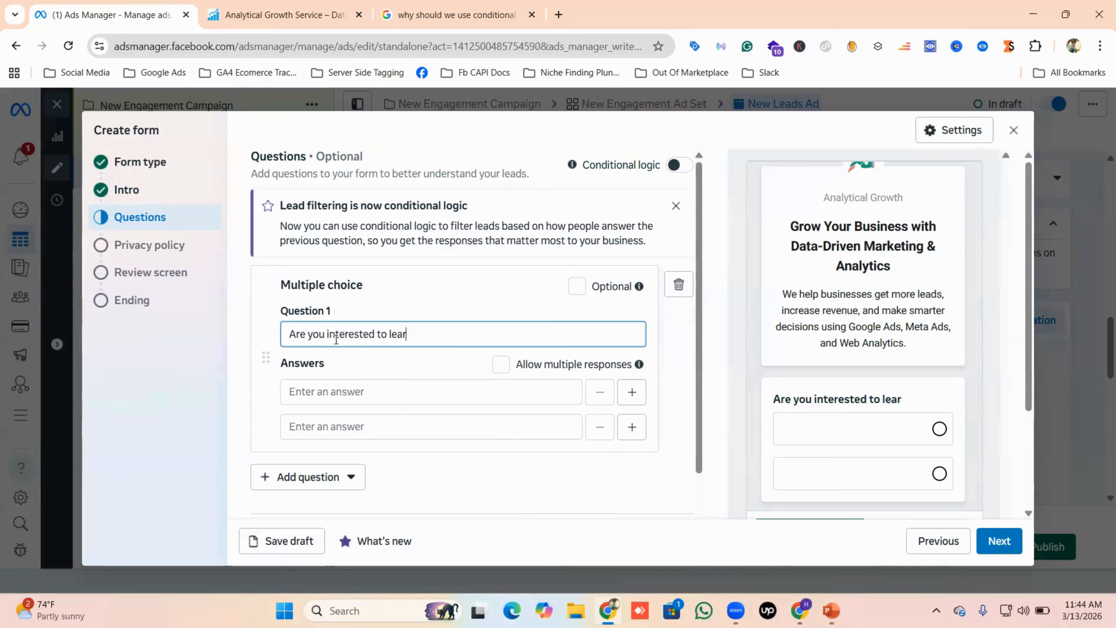
{"action": "type", "text": "n Google A"}
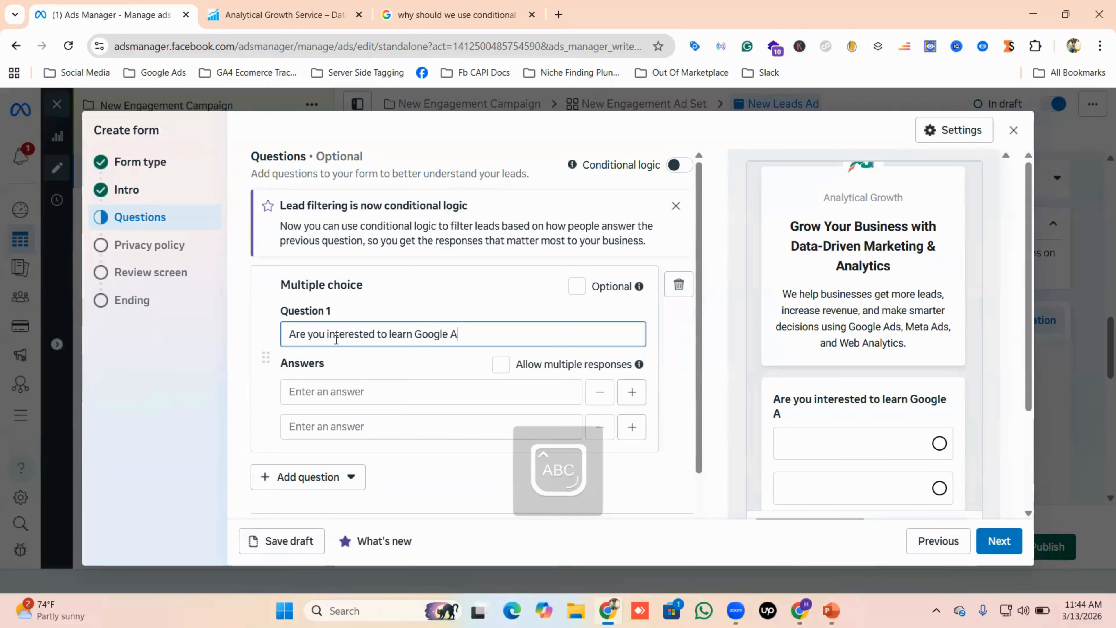
{"action": "type", "text": "ds from Analytical"}
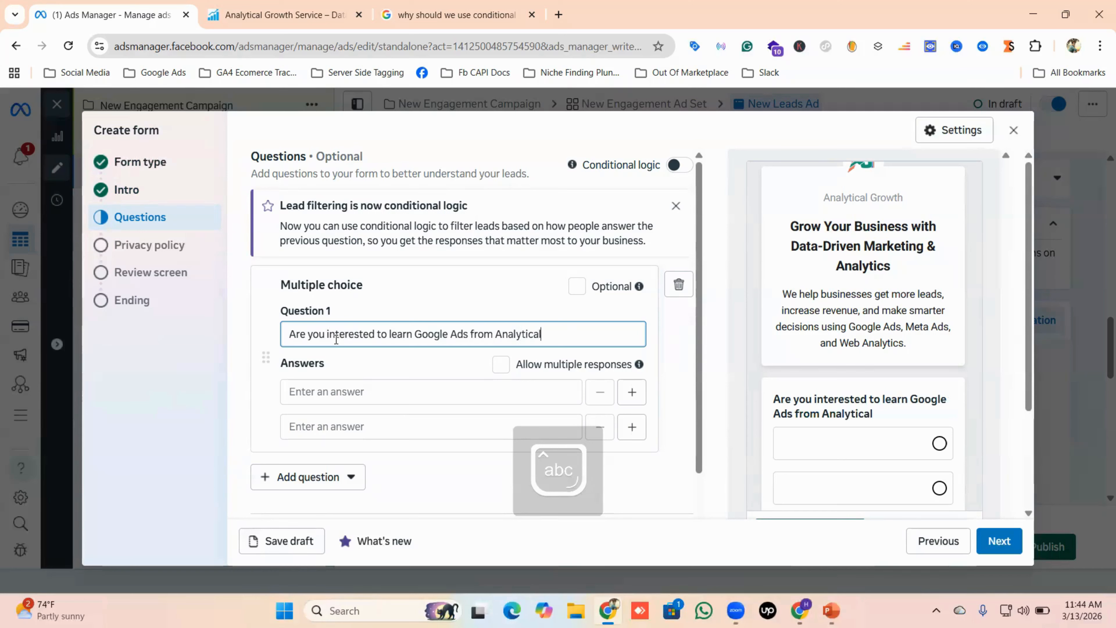
{"action": "key", "text": "Caps_Lock"}
{"action": "type", "text": "G"}
{"action": "key", "text": "Caps_Lock"}
{"action": "type", "text": "rowth?"}
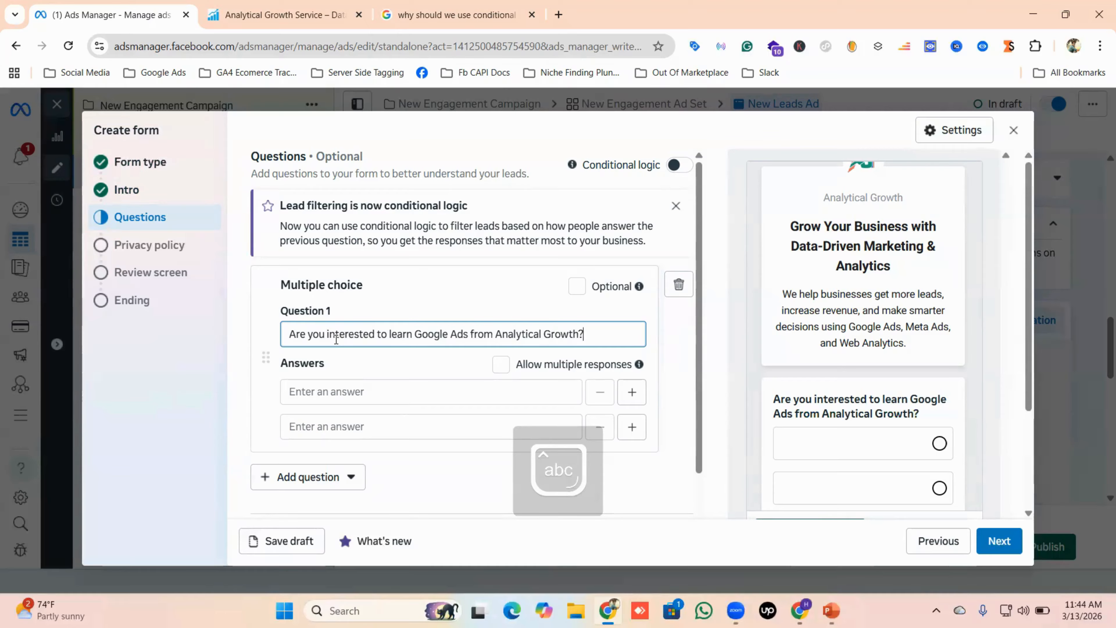
Enter "Yes" and "No" as the two answers to Question 1
{"action": "left_click", "coordinate": [369, 391]}
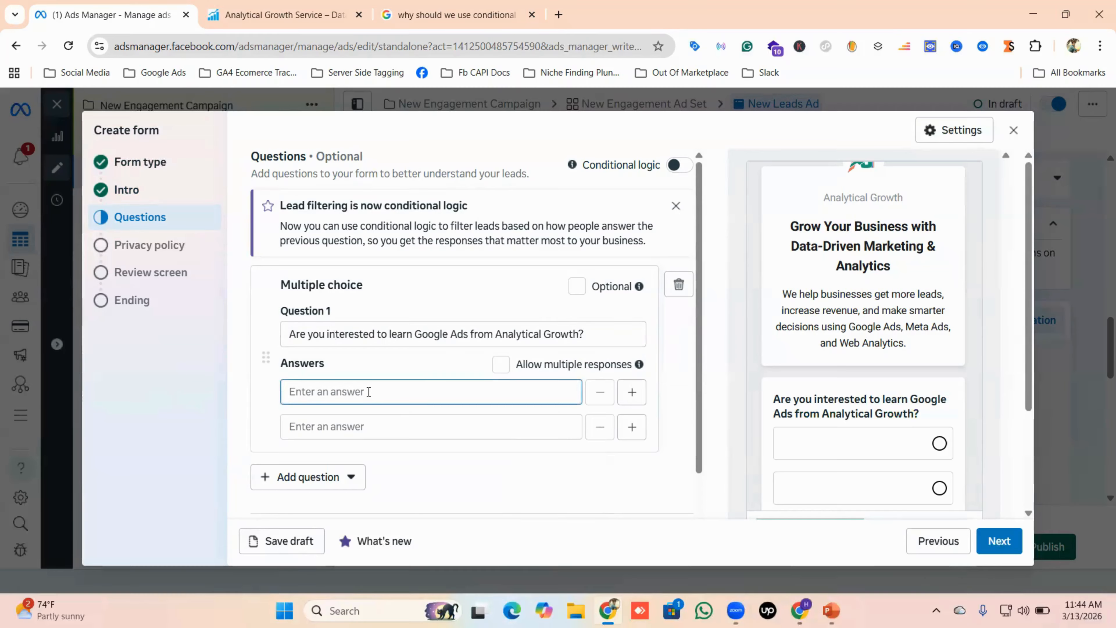
{"action": "type", "text": "Yes"}
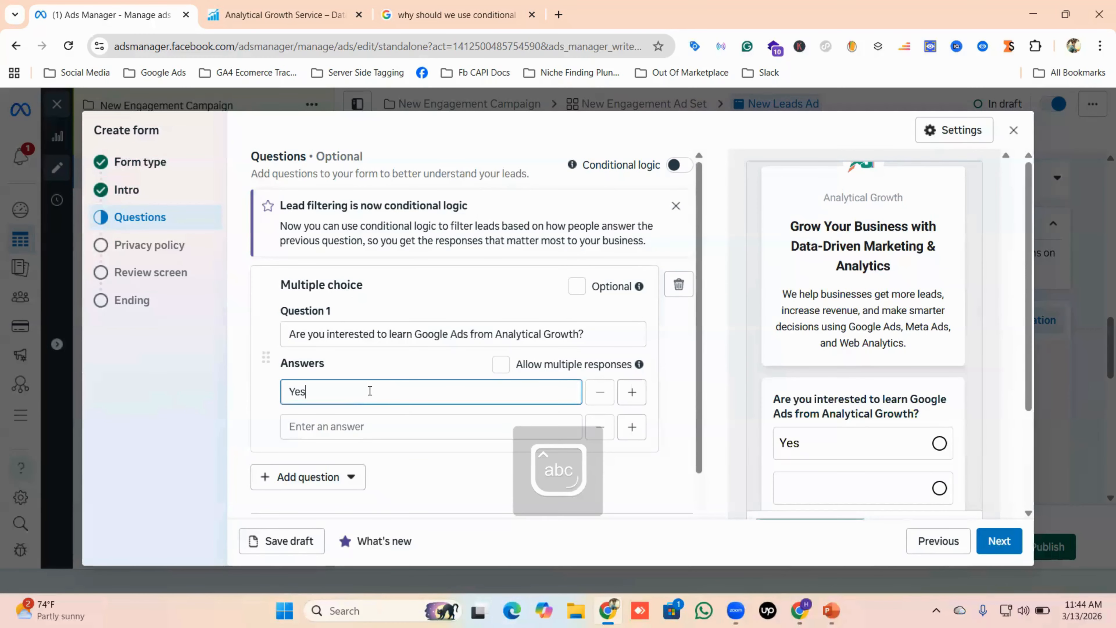
{"action": "scroll", "coordinate": [363, 391], "scroll_direction": "down", "scroll_amount": 2}
{"action": "left_click", "coordinate": [332, 354]}
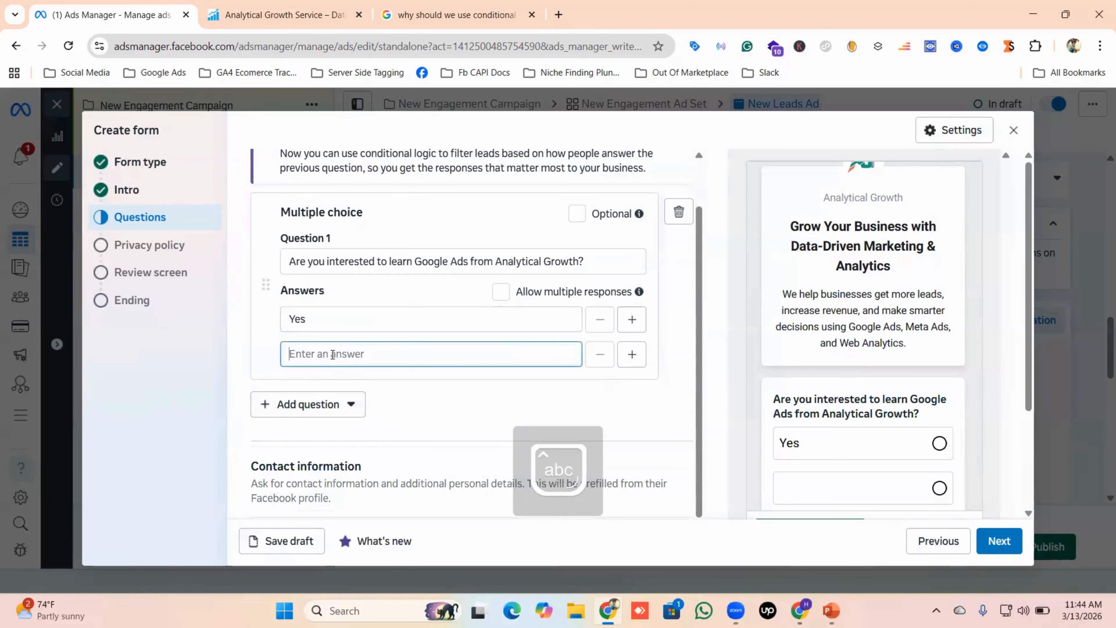
{"action": "key", "text": "Caps_Lock"}
{"action": "type", "text": "N"}
{"action": "key", "text": "Caps_Lock"}
{"action": "type", "text": "o"}
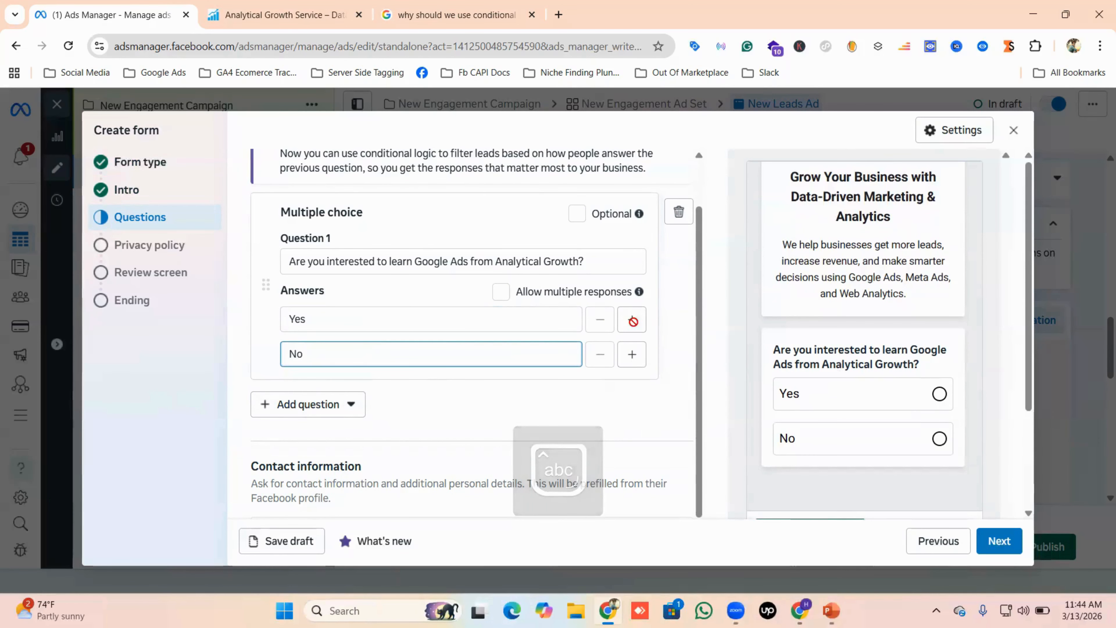
Turn on conditional logic for the form's questions
{"action": "triple_click", "coordinate": [419, 261]}
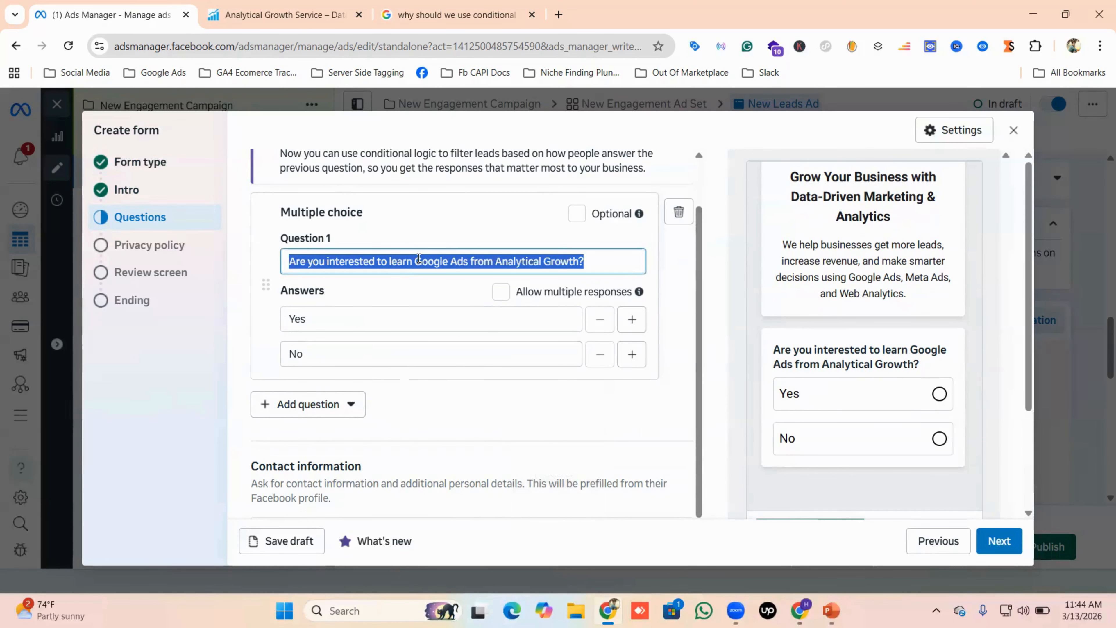
{"action": "right_click", "coordinate": [419, 259]}
{"action": "left_click", "coordinate": [444, 280]}
{"action": "scroll", "coordinate": [381, 336], "scroll_direction": "up", "scroll_amount": 2}
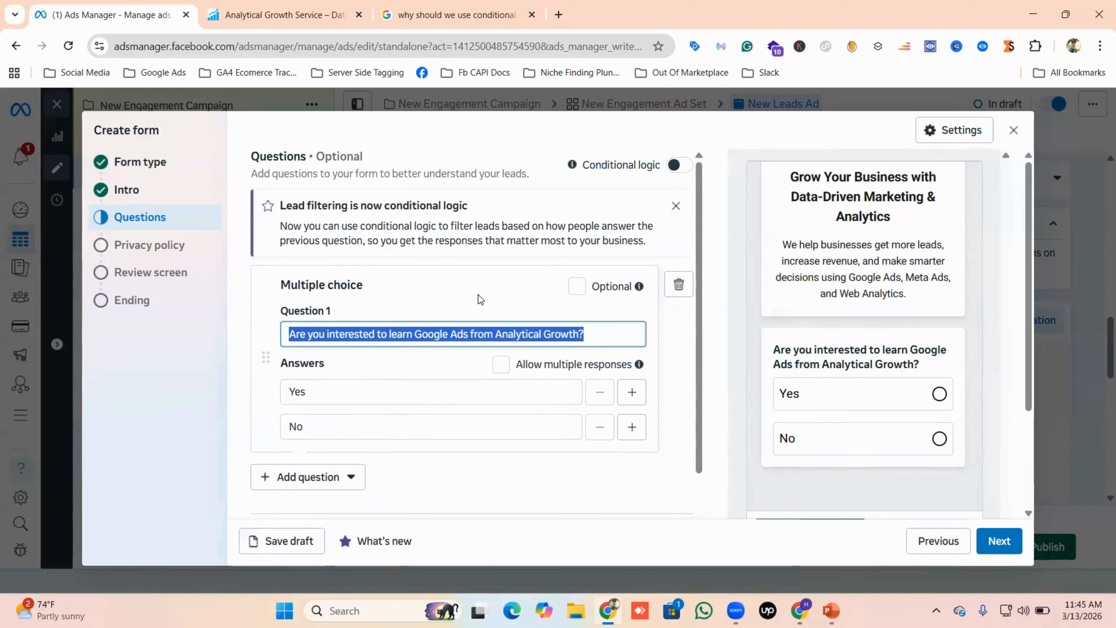
{"action": "left_click", "coordinate": [674, 165]}
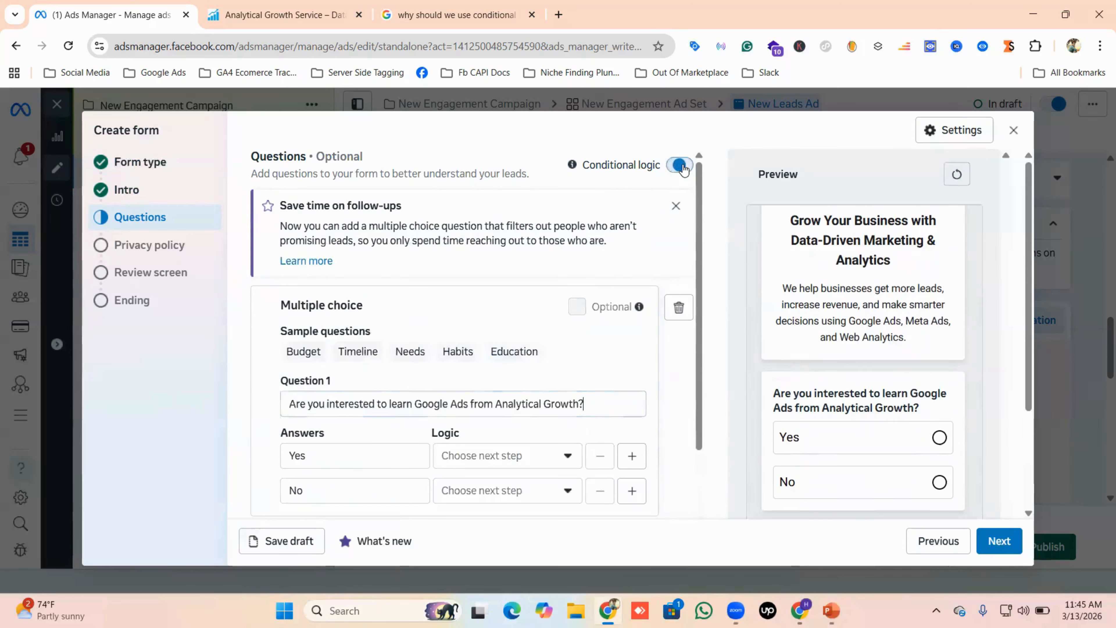
Examine the next-step logic options offered for the Yes and No answers of Question 1
{"action": "scroll", "coordinate": [448, 334], "scroll_direction": "down", "scroll_amount": 2}
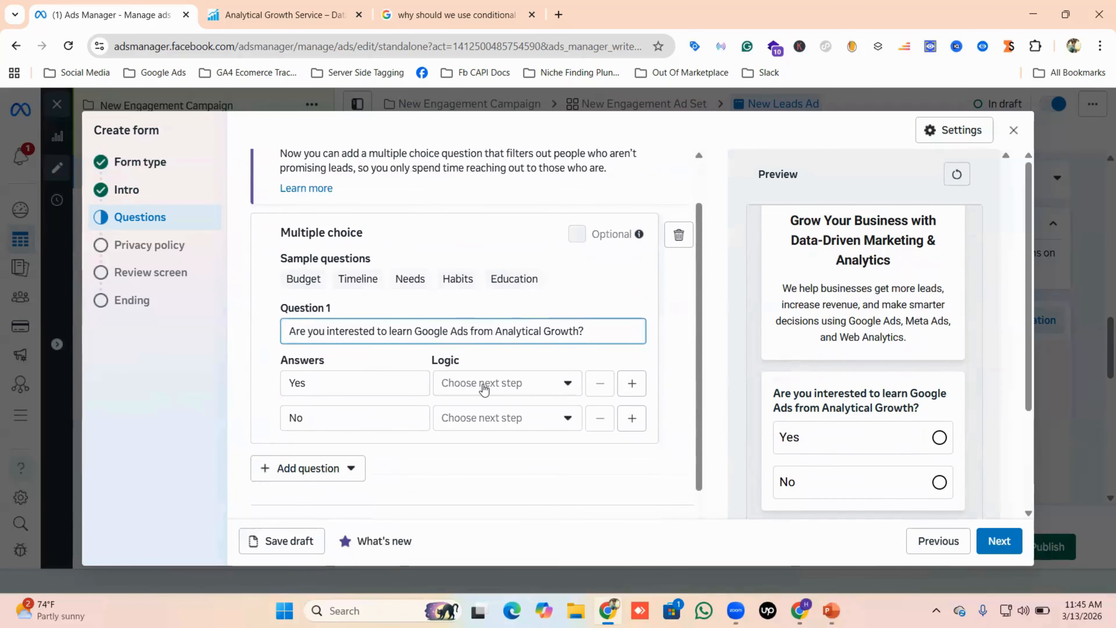
{"action": "scroll", "coordinate": [474, 382], "scroll_direction": "down", "scroll_amount": 3}
{"action": "scroll", "coordinate": [418, 299], "scroll_direction": "up", "scroll_amount": 2}
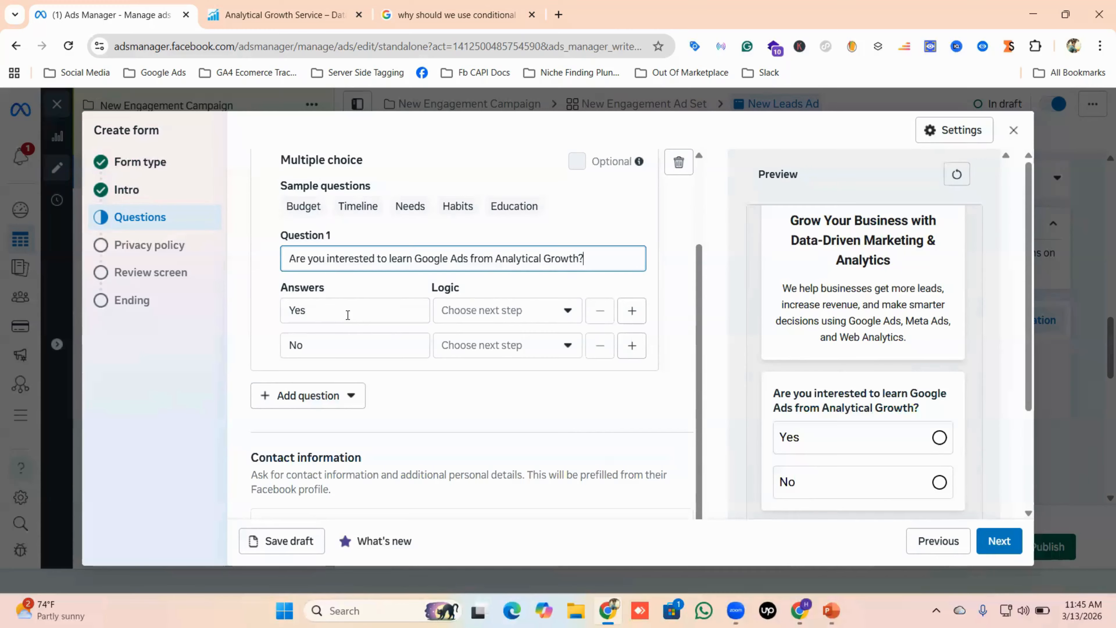
{"action": "left_click", "coordinate": [479, 319]}
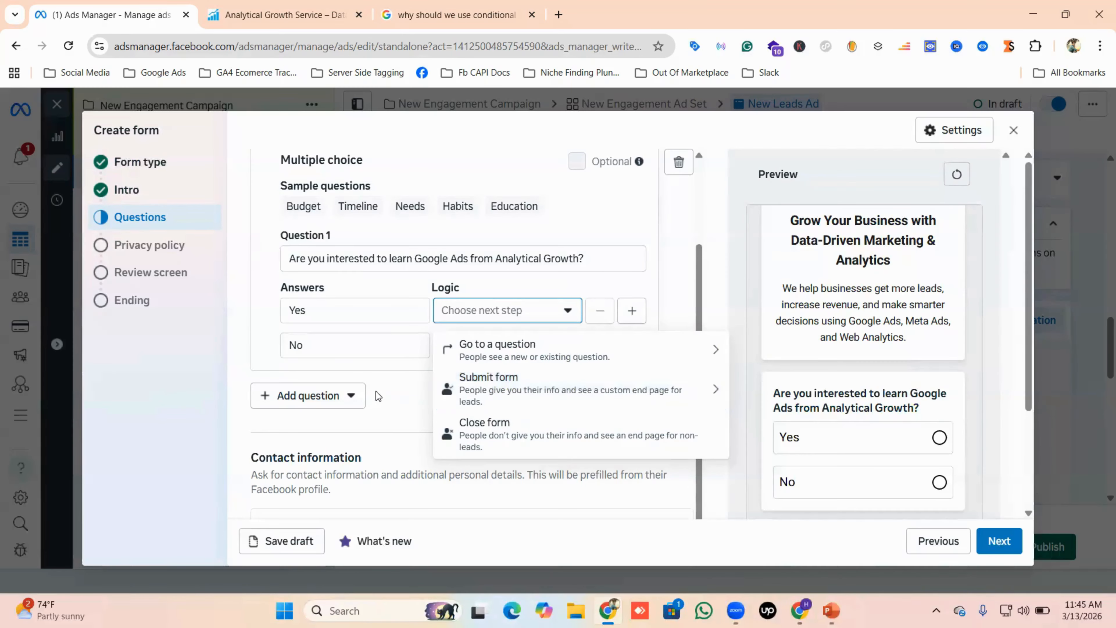
{"action": "left_click", "coordinate": [262, 344]}
{"action": "left_click", "coordinate": [323, 348]}
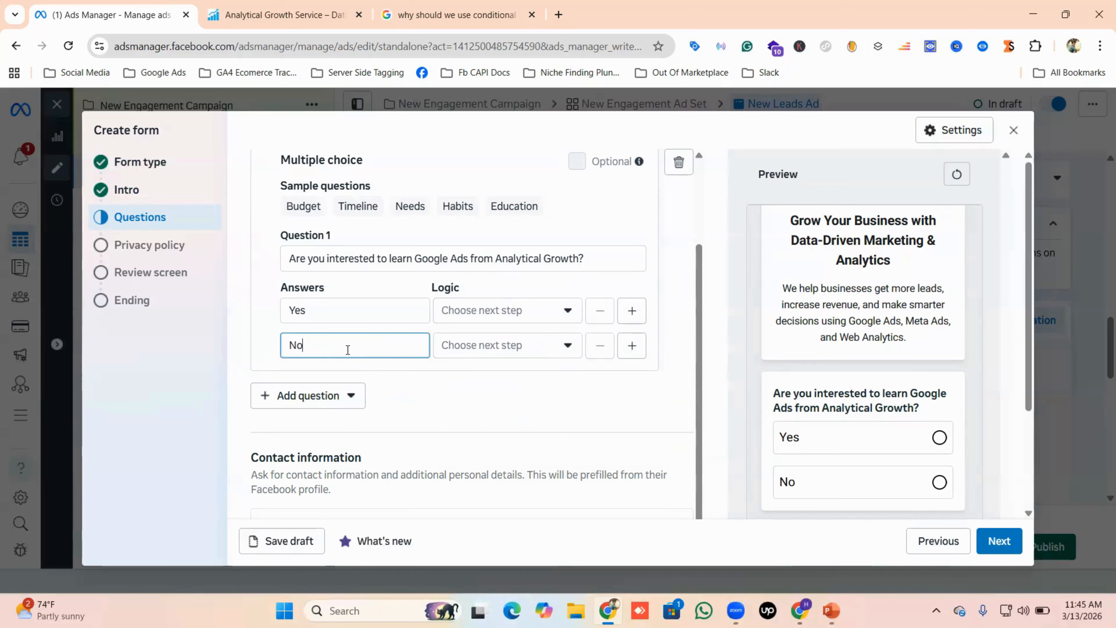
{"action": "left_click", "coordinate": [479, 351]}
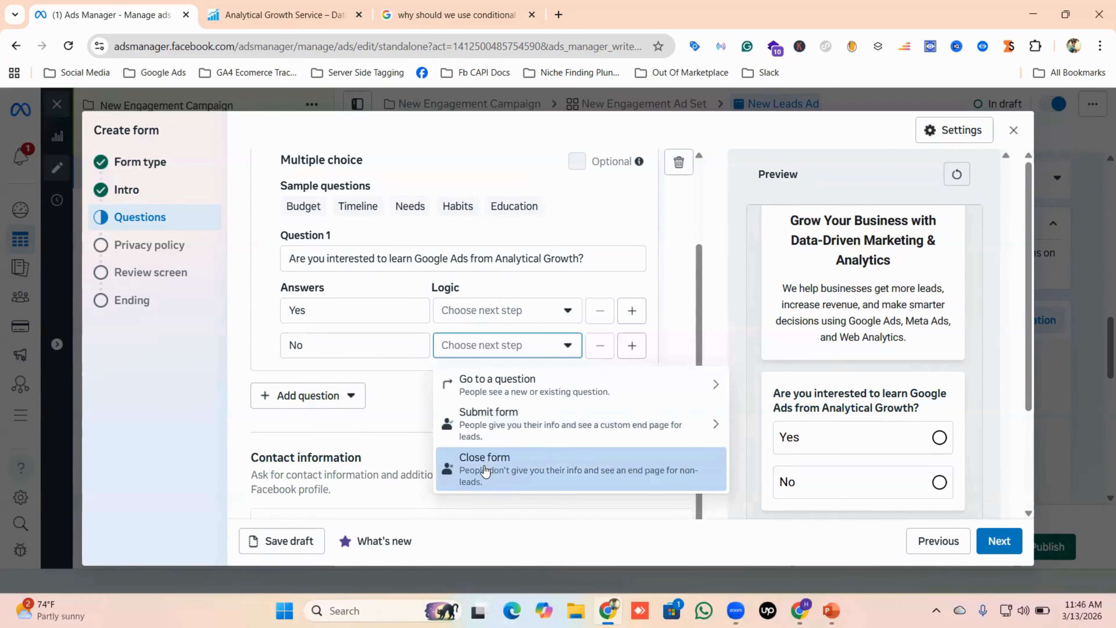
{"action": "left_click", "coordinate": [272, 316]}
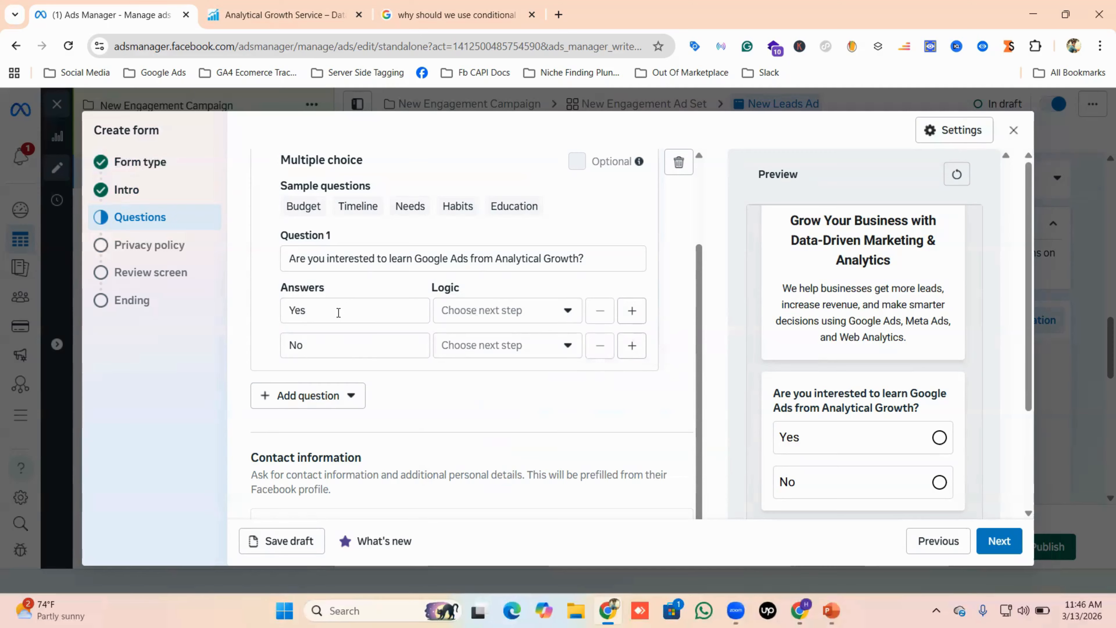
Set the Yes answer of Question 1 to go to a new multiple choice question, "Do you want to learn GTM as well?"
{"action": "left_click", "coordinate": [466, 314]}
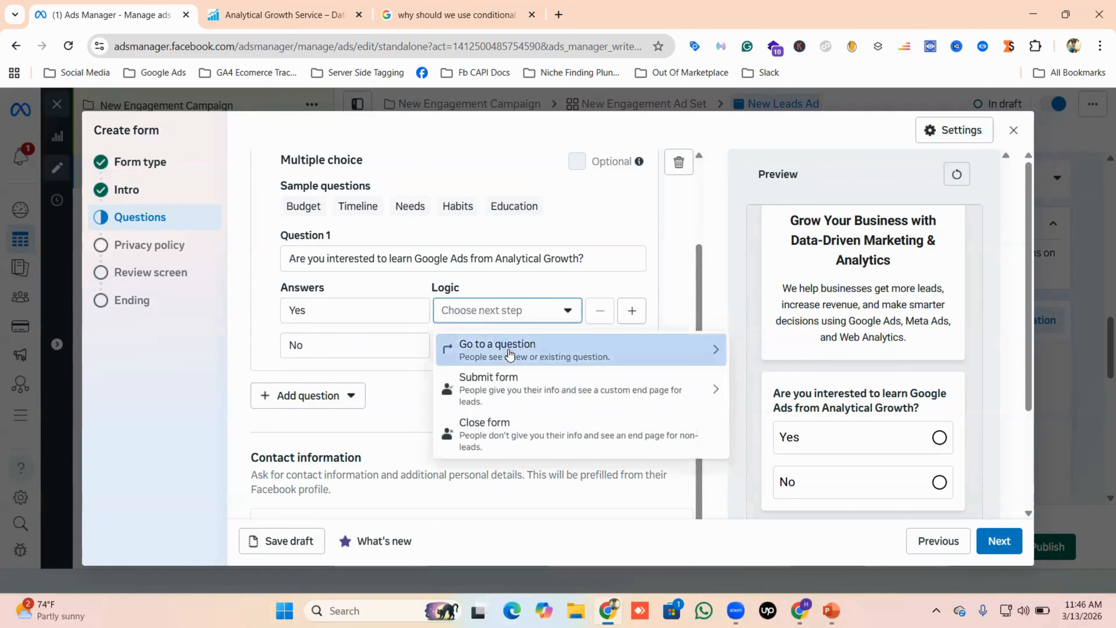
{"action": "left_click", "coordinate": [490, 348]}
{"action": "left_click", "coordinate": [520, 471]}
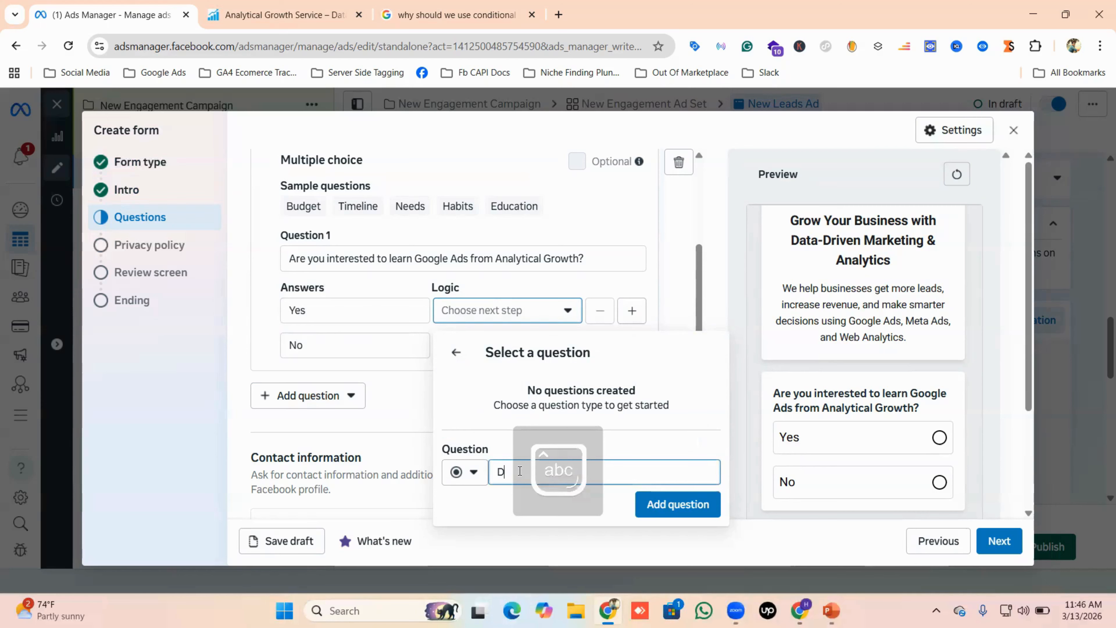
{"action": "type", "text": "Do you want "}
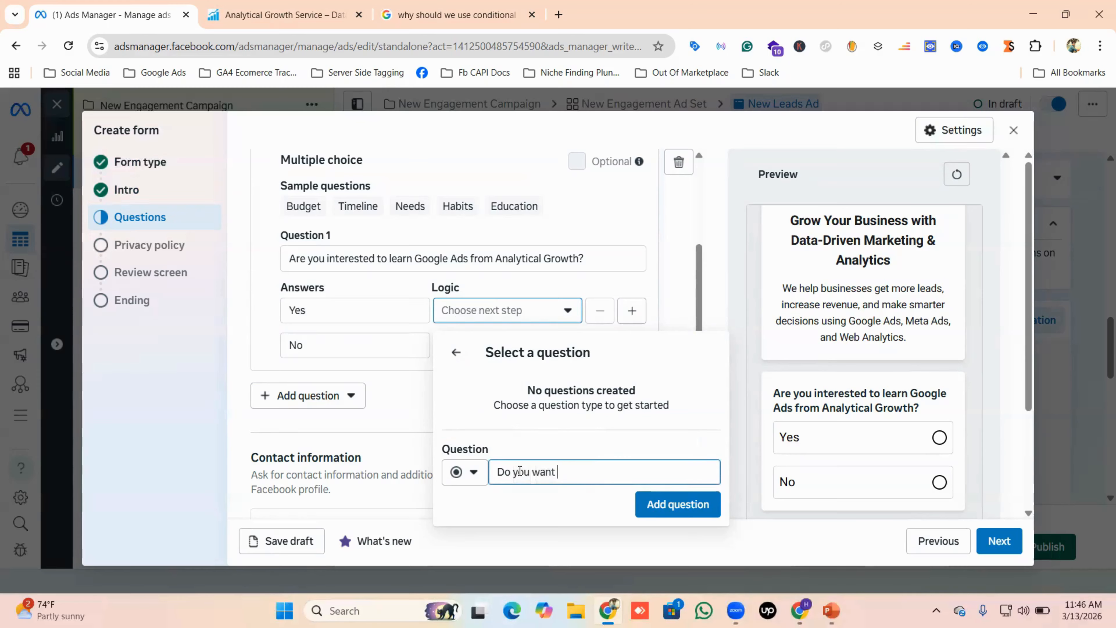
{"action": "type", "text": "to learn GTM a"}
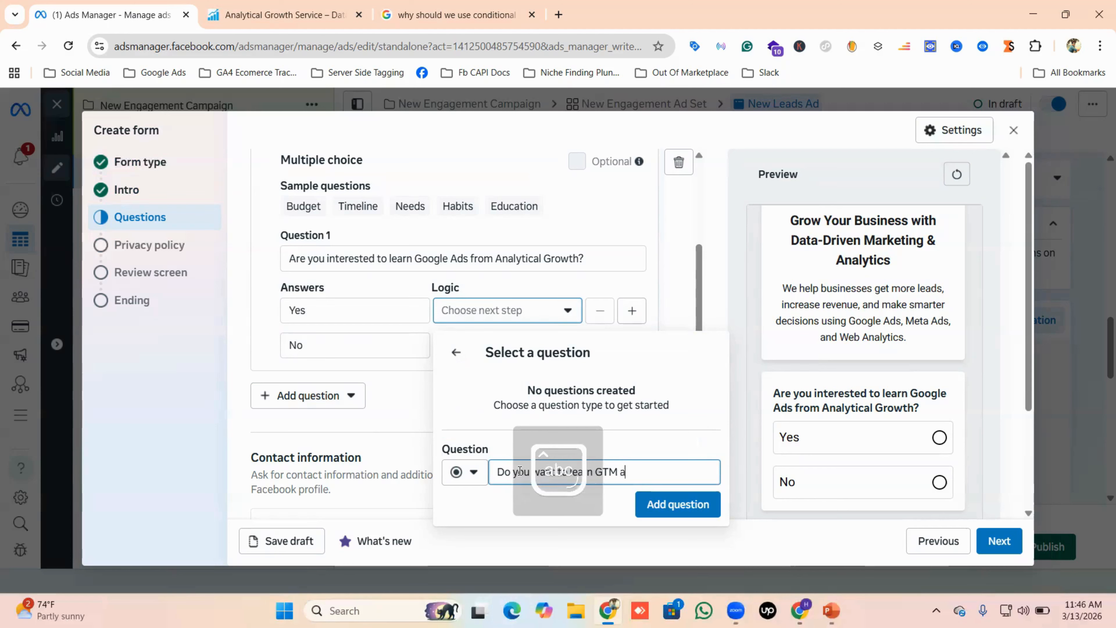
{"action": "type", "text": "s well?"}
{"action": "key", "text": "Tab"}
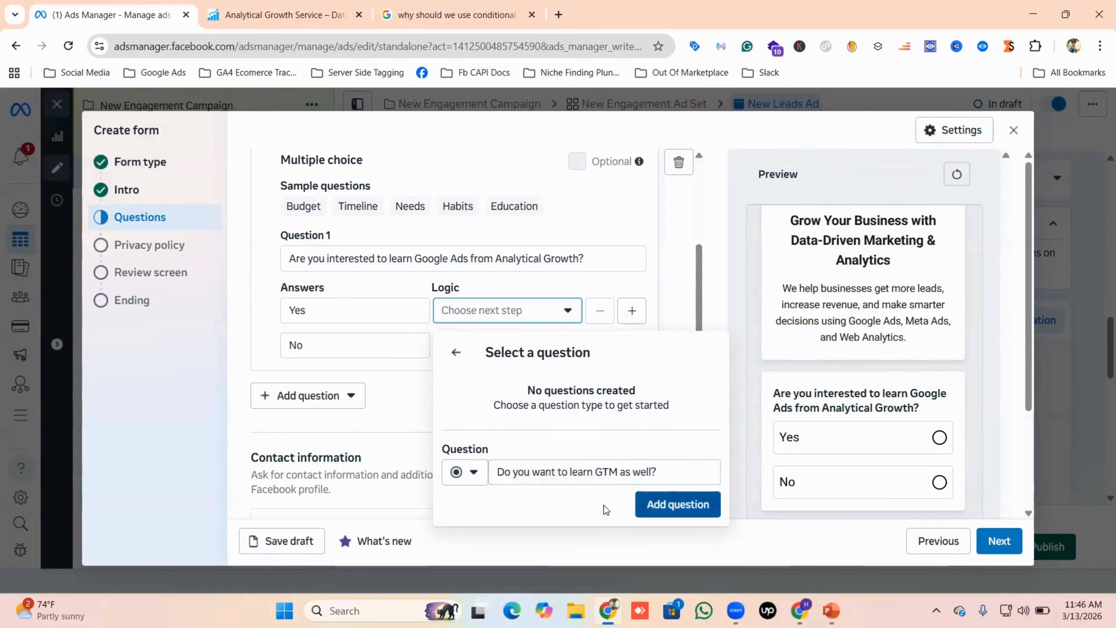
{"action": "key", "text": "Return"}
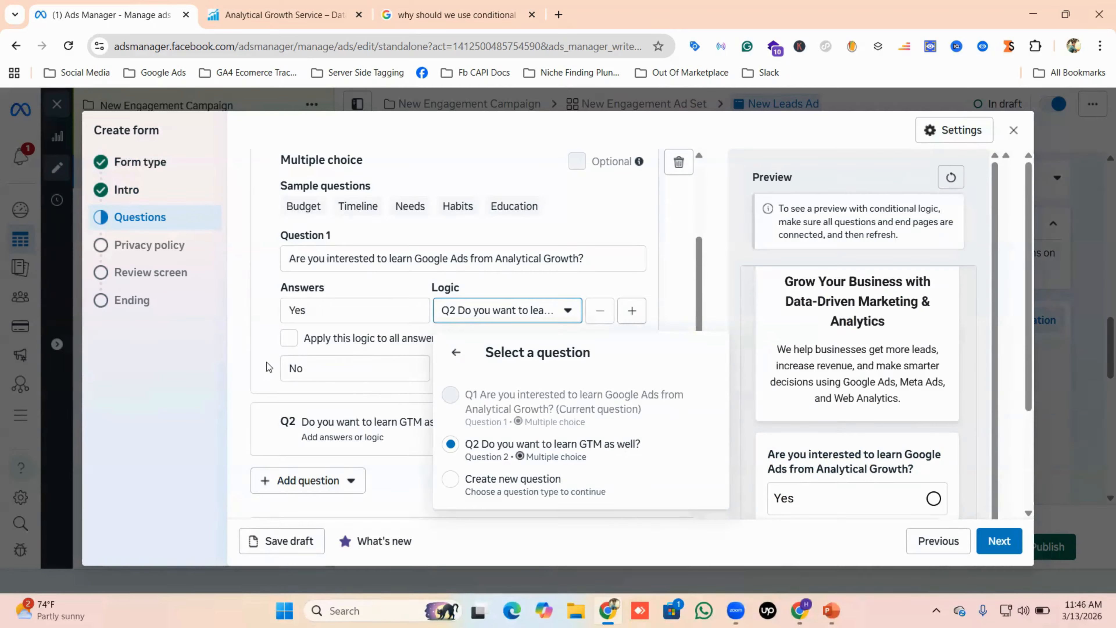
{"action": "left_click", "coordinate": [258, 360]}
{"action": "scroll", "coordinate": [563, 397], "scroll_direction": "down", "scroll_amount": 2}
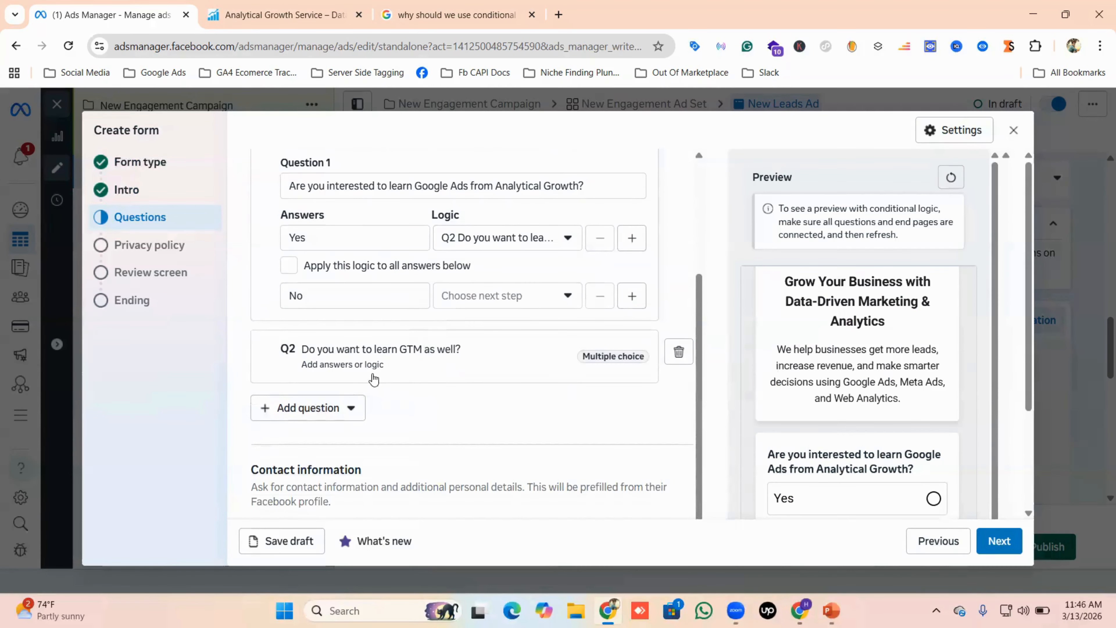
Add the answer "Yes" to Question 2 and set its logic to submit the form with E1 End page for leads
{"action": "left_click", "coordinate": [420, 368]}
{"action": "scroll", "coordinate": [418, 375], "scroll_direction": "up", "scroll_amount": 2}
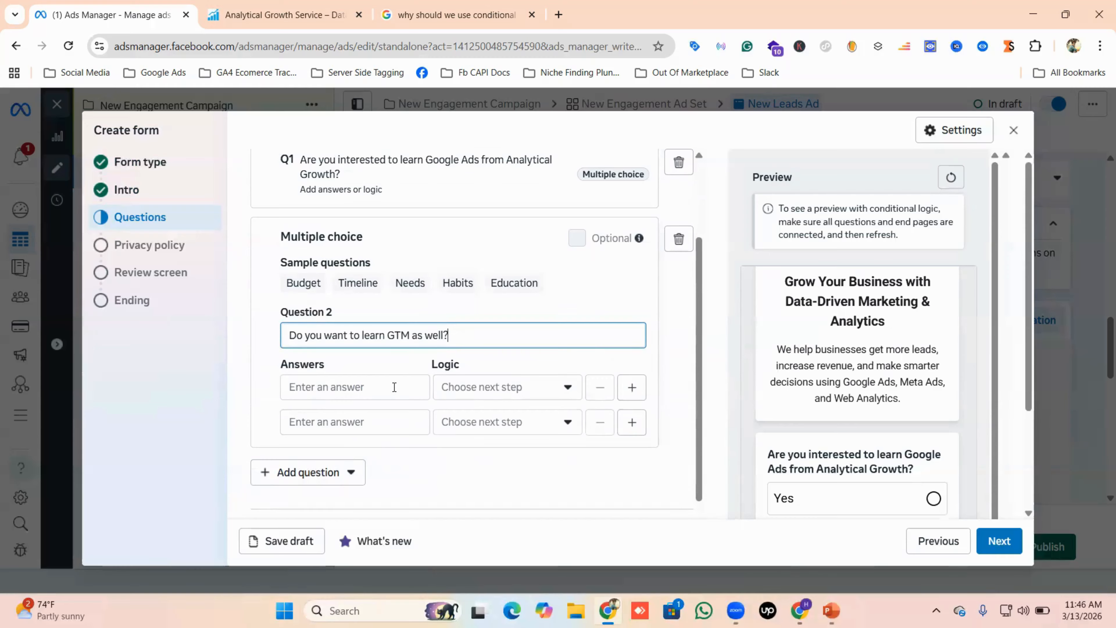
{"action": "left_click", "coordinate": [369, 380]}
{"action": "type", "text": "Yes"}
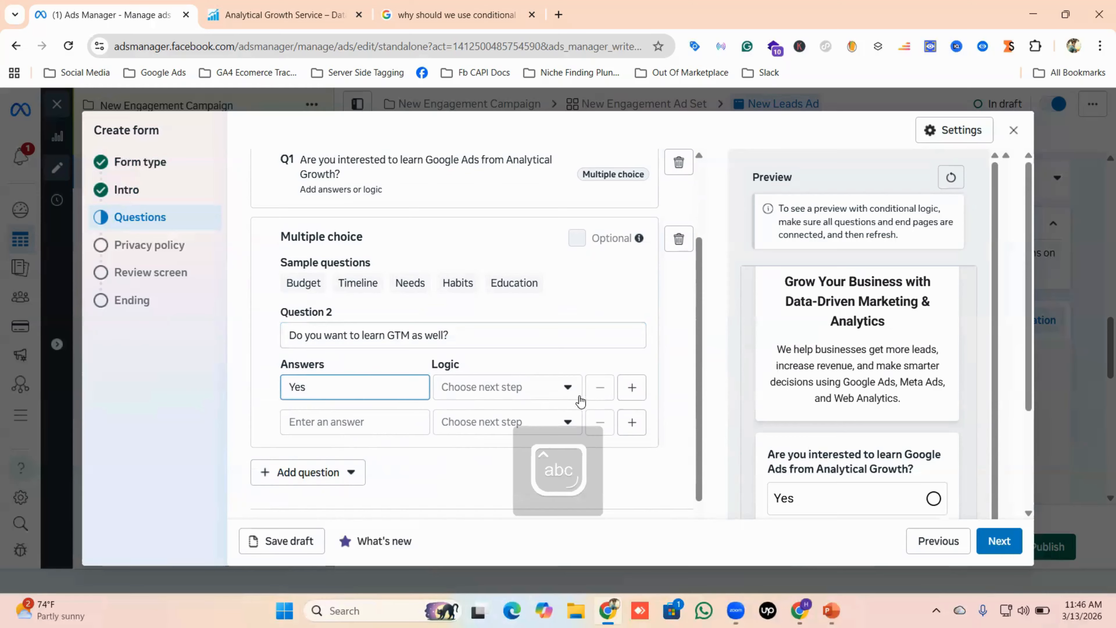
{"action": "left_click", "coordinate": [545, 388]}
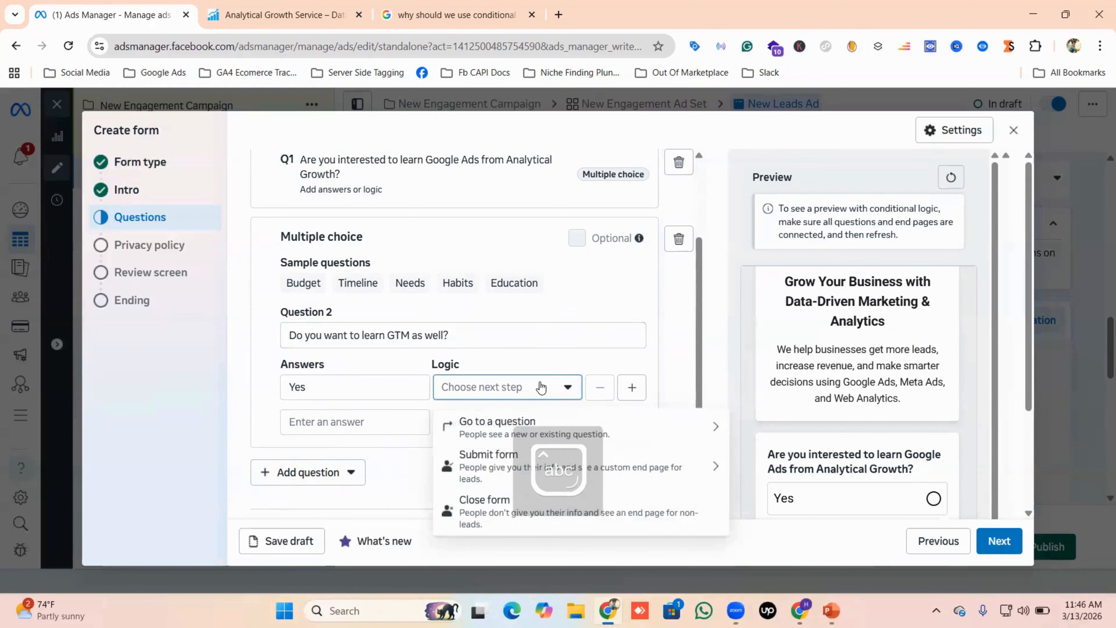
{"action": "left_click", "coordinate": [491, 466]}
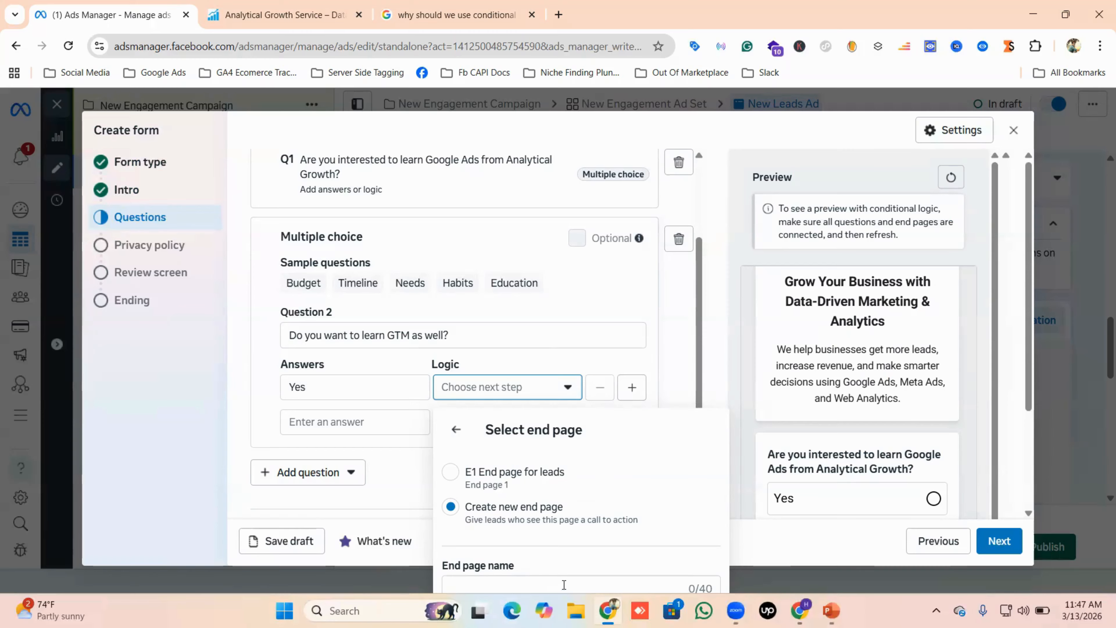
{"action": "left_click", "coordinate": [507, 476]}
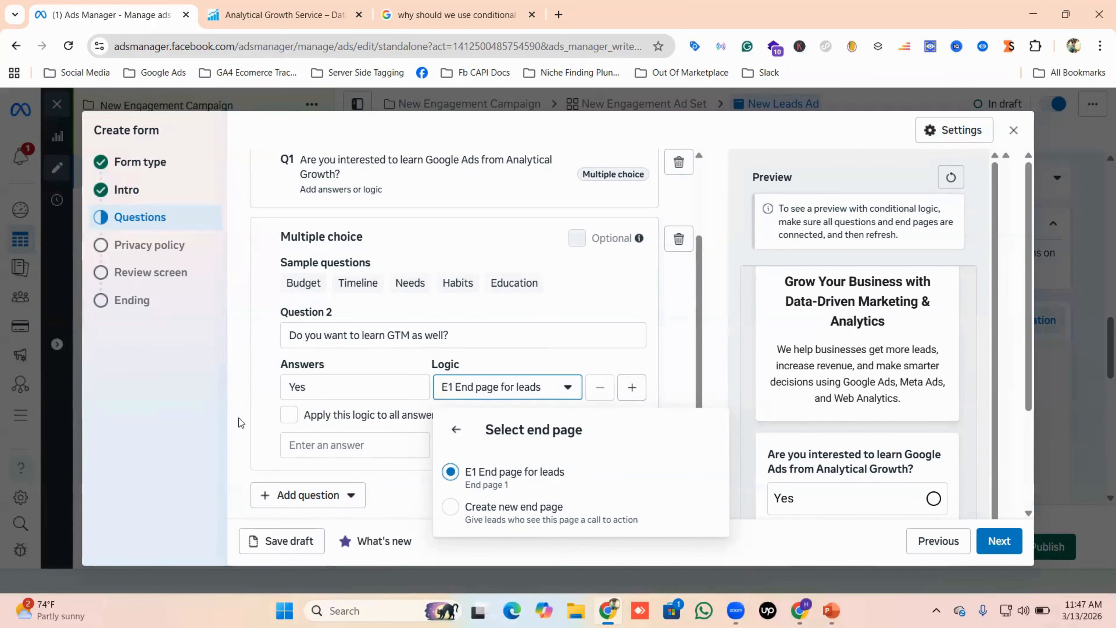
{"action": "left_click", "coordinate": [243, 392]}
Set the logic for the No answer of Question 1 to Close form
{"action": "scroll", "coordinate": [501, 419], "scroll_direction": "up", "scroll_amount": 3}
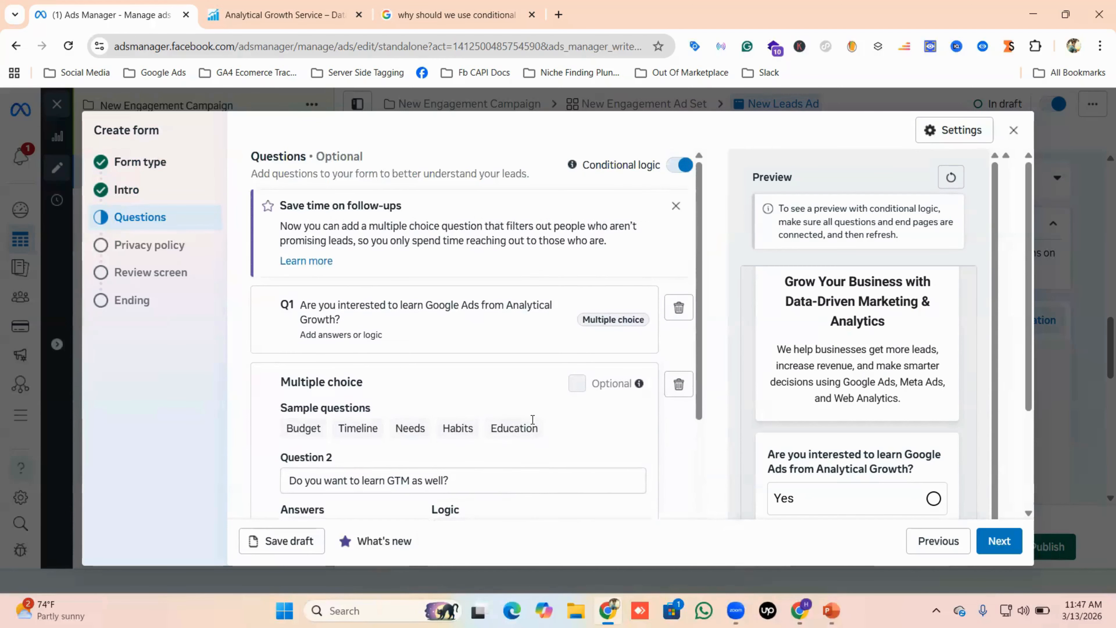
{"action": "scroll", "coordinate": [530, 418], "scroll_direction": "down", "scroll_amount": 3}
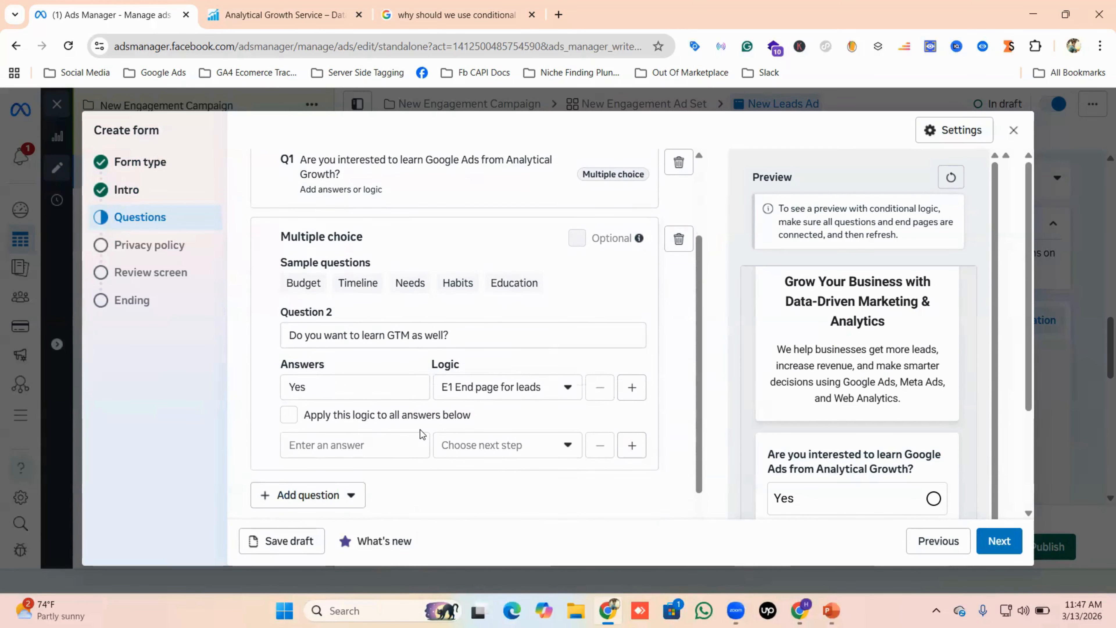
{"action": "scroll", "coordinate": [420, 429], "scroll_direction": "up", "scroll_amount": 3}
{"action": "scroll", "coordinate": [415, 334], "scroll_direction": "down", "scroll_amount": 1}
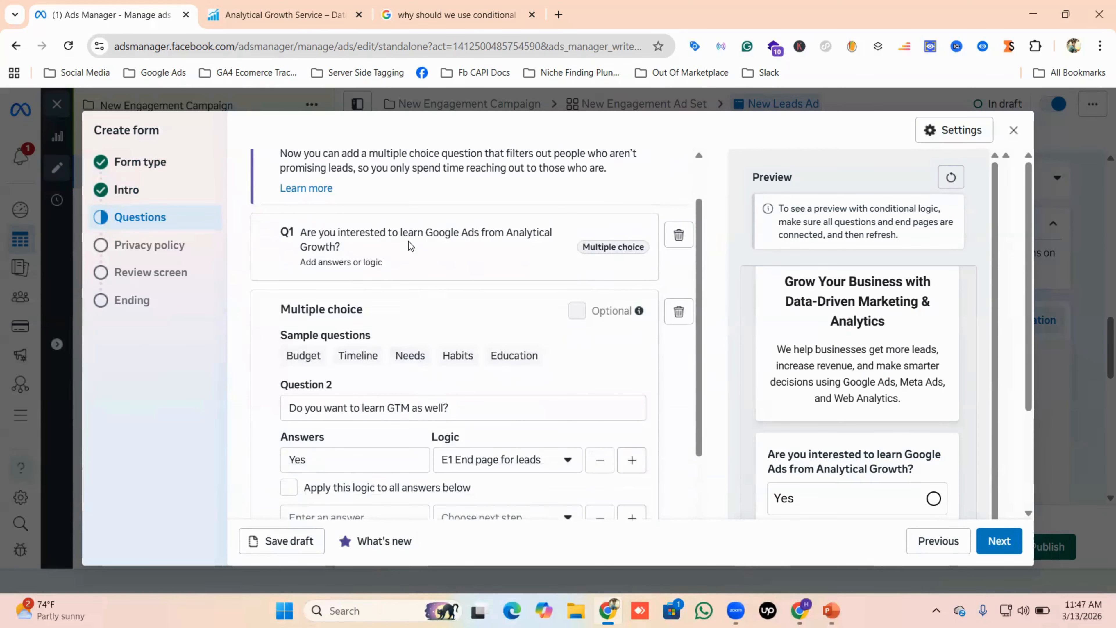
{"action": "left_click", "coordinate": [408, 241]}
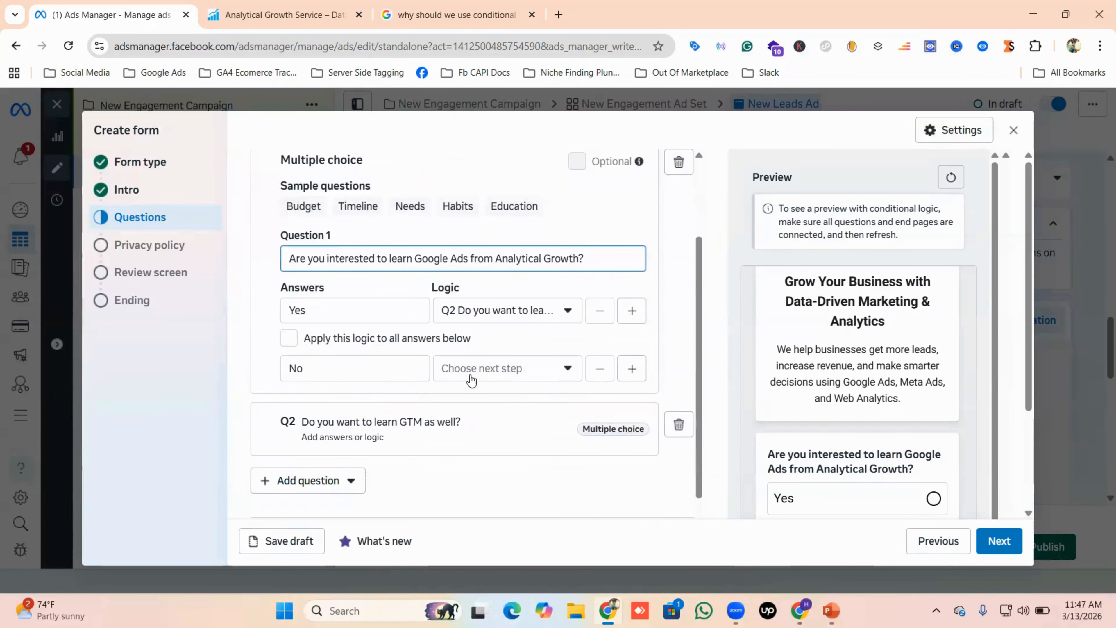
{"action": "left_click", "coordinate": [511, 371]}
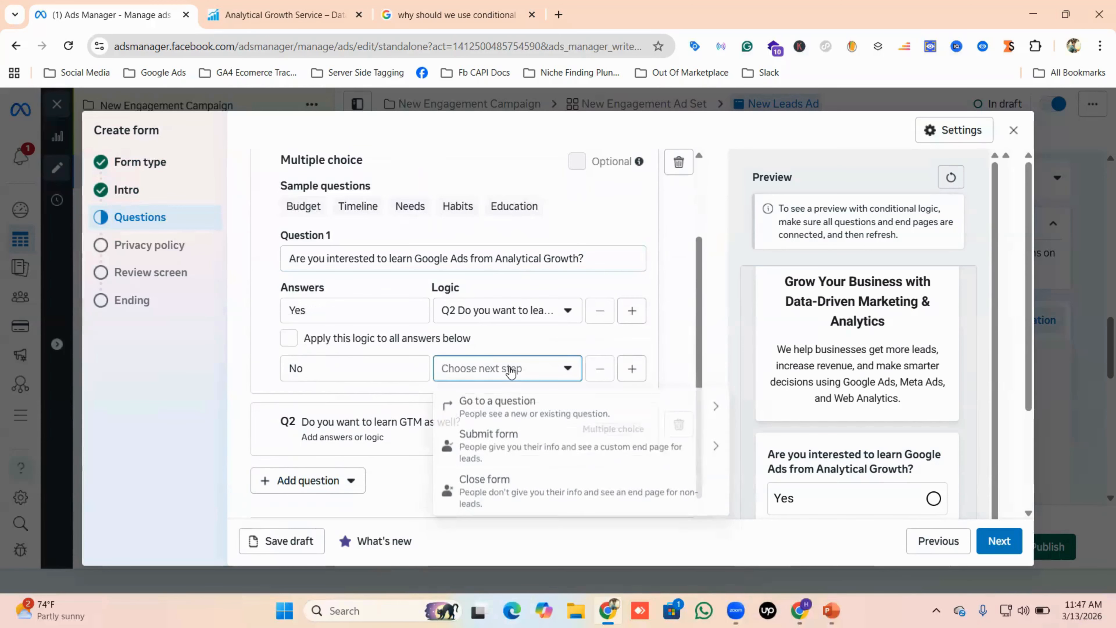
{"action": "left_click", "coordinate": [492, 492]}
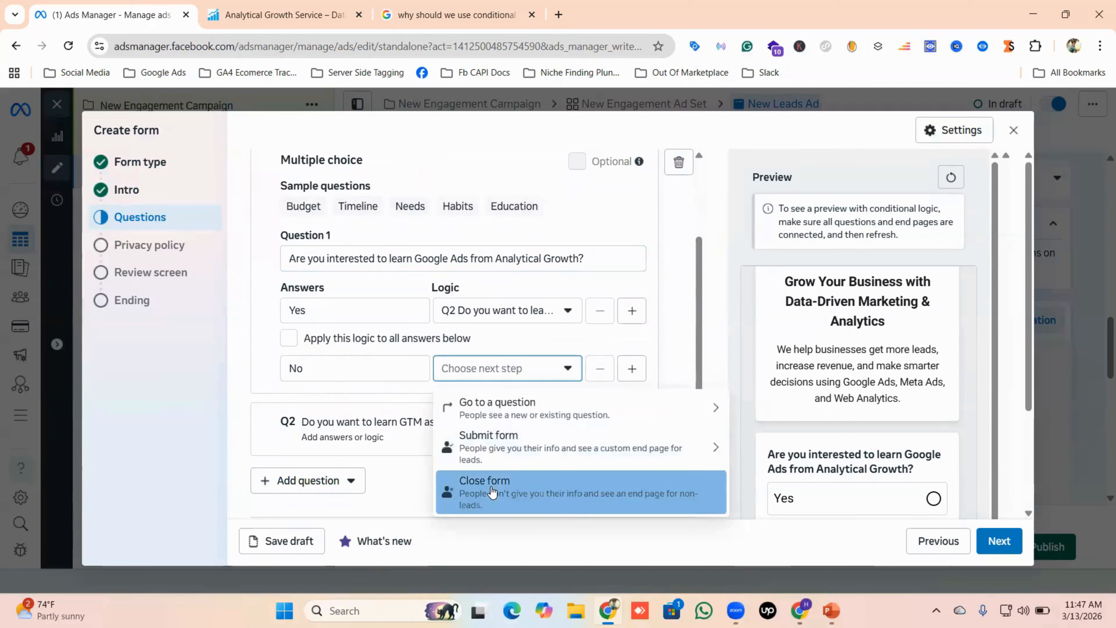
{"action": "left_click", "coordinate": [270, 379]}
{"action": "scroll", "coordinate": [703, 374], "scroll_direction": "down", "scroll_amount": 2}
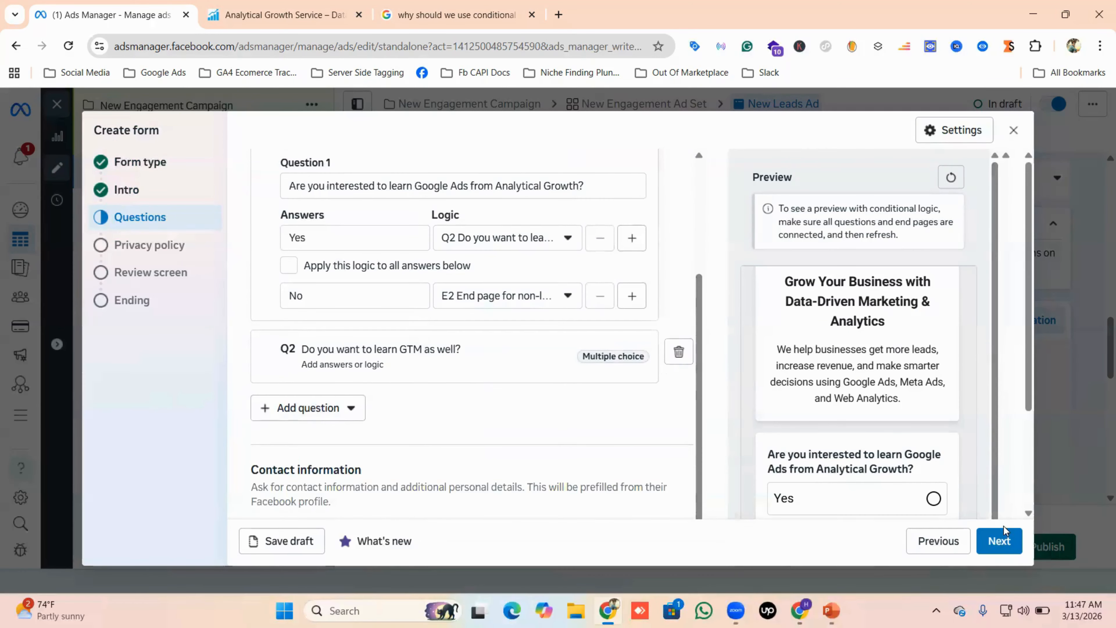
{"action": "left_click", "coordinate": [999, 548]}
{"action": "left_click", "coordinate": [316, 249]}
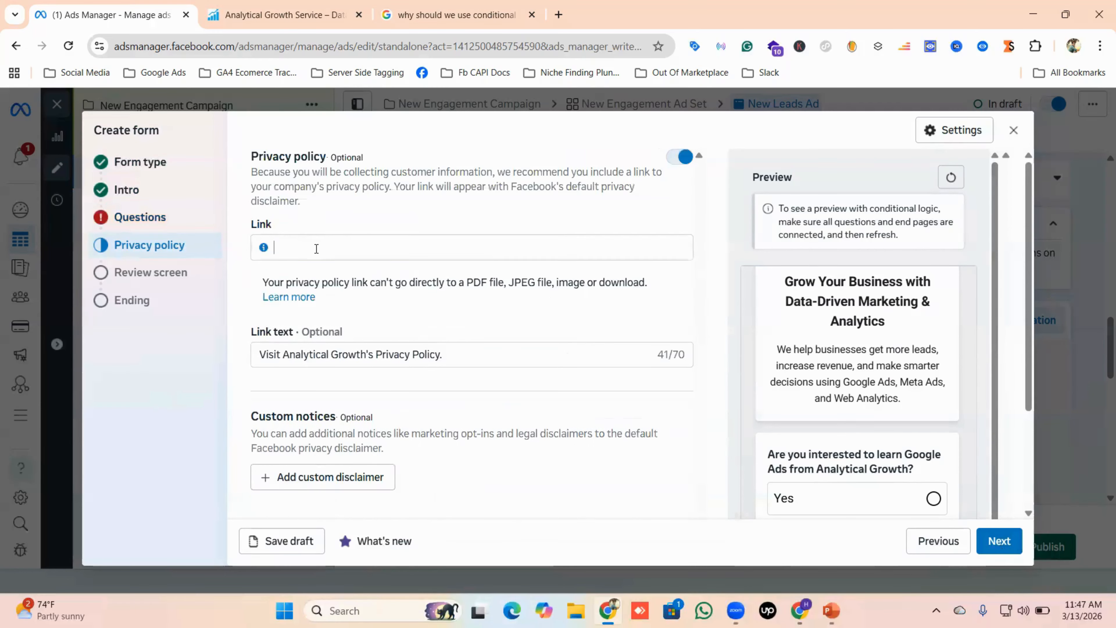
{"action": "left_click", "coordinate": [272, 13]}
{"action": "left_click", "coordinate": [211, 46]}
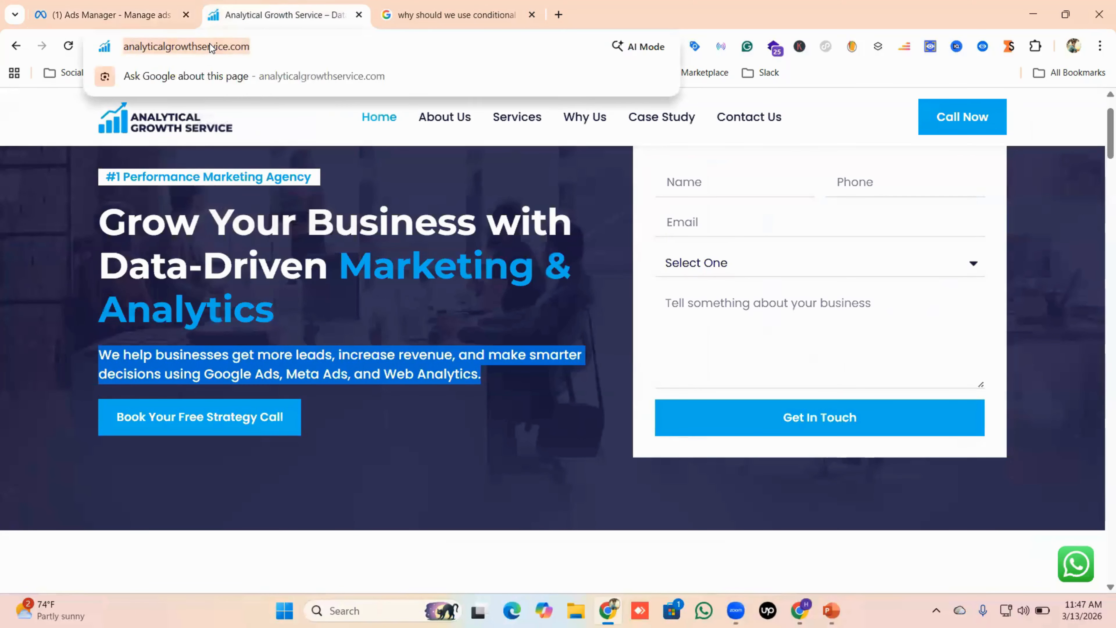
{"action": "right_click", "coordinate": [211, 46]}
{"action": "left_click", "coordinate": [251, 182]}
{"action": "left_click", "coordinate": [125, 13]}
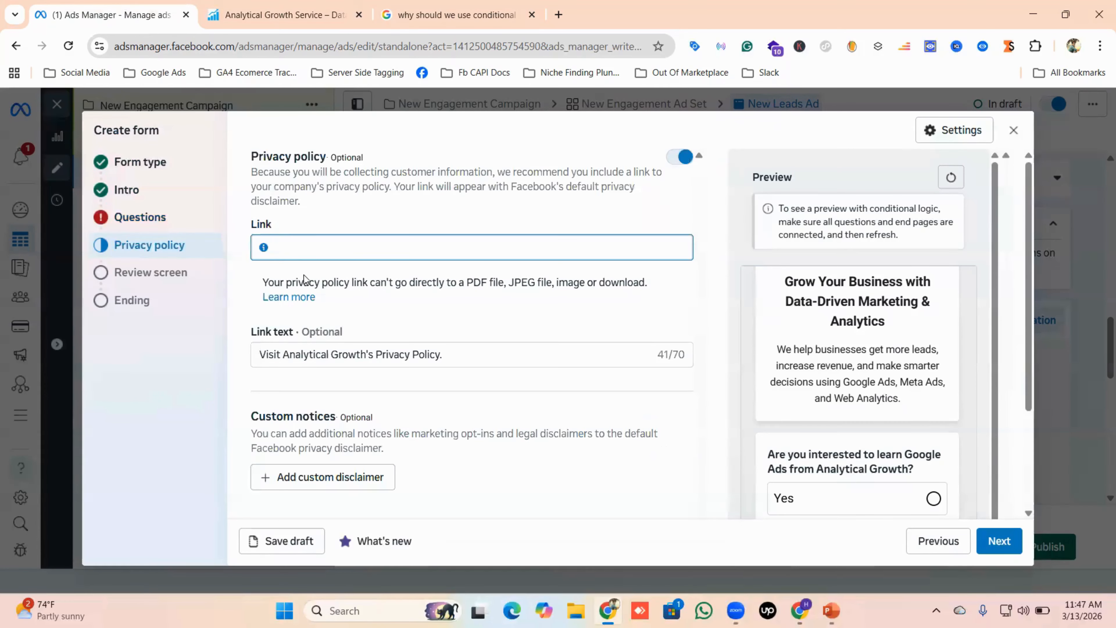
{"action": "key", "text": "ctrl+v"}
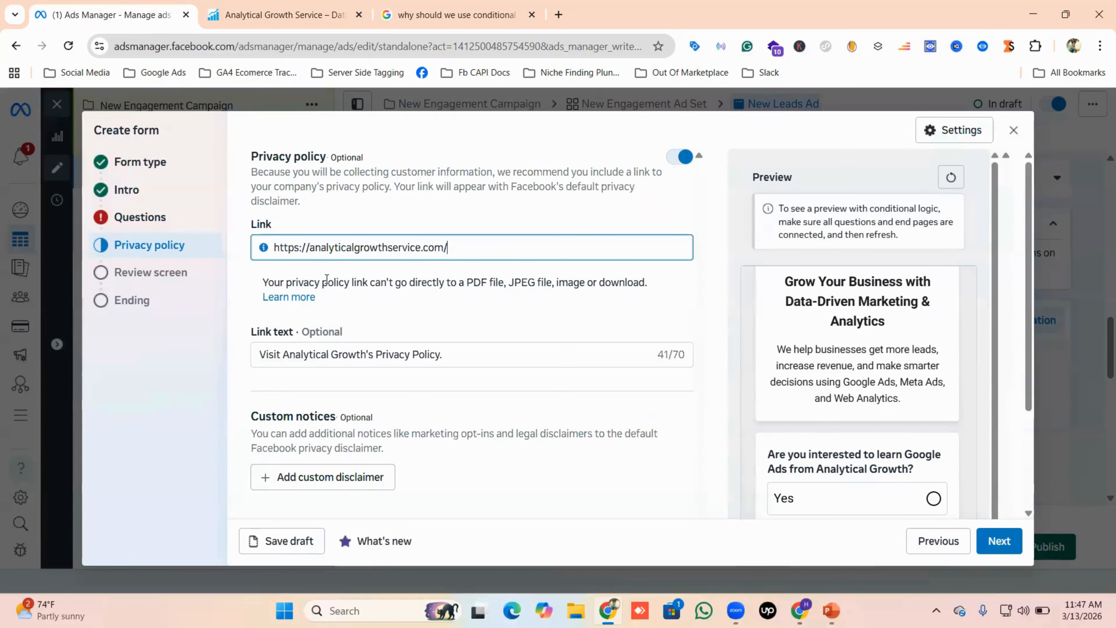
{"action": "scroll", "coordinate": [335, 280], "scroll_direction": "down", "scroll_amount": 3}
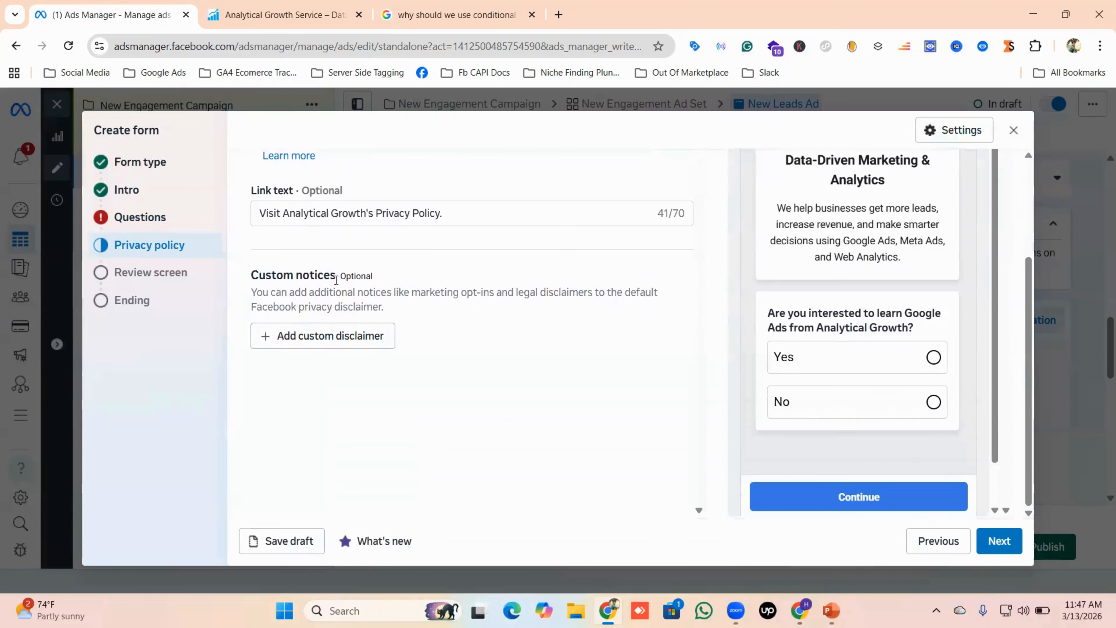
Advance through the privacy policy and review screen sections to the form's Ending section
{"action": "left_click", "coordinate": [999, 541]}
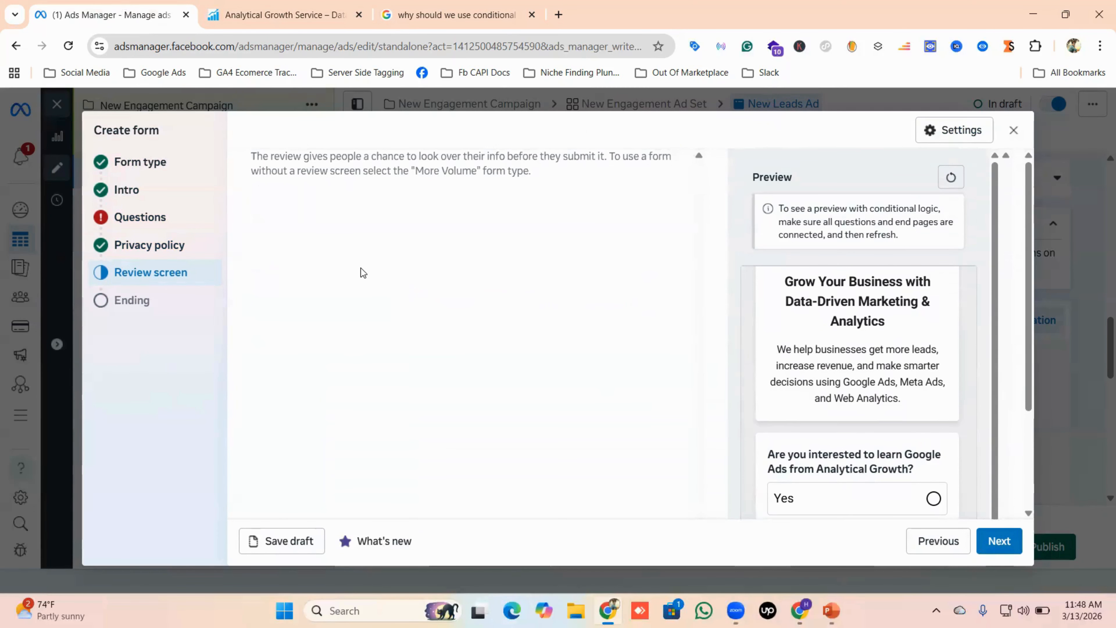
{"action": "left_click", "coordinate": [999, 541]}
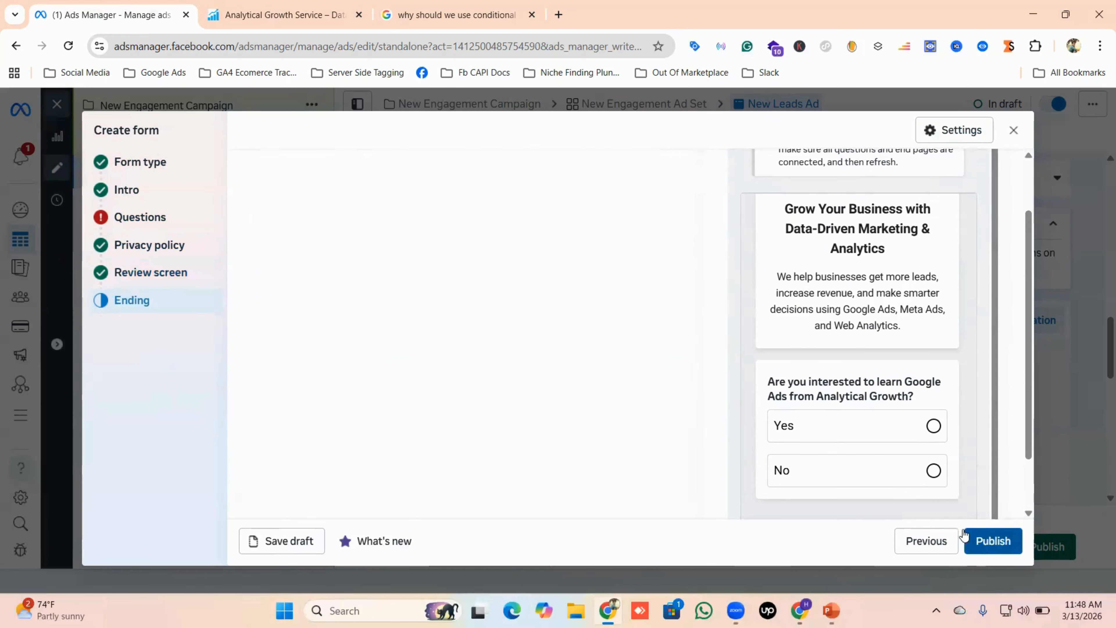
{"action": "scroll", "coordinate": [368, 221], "scroll_direction": "up", "scroll_amount": 2}
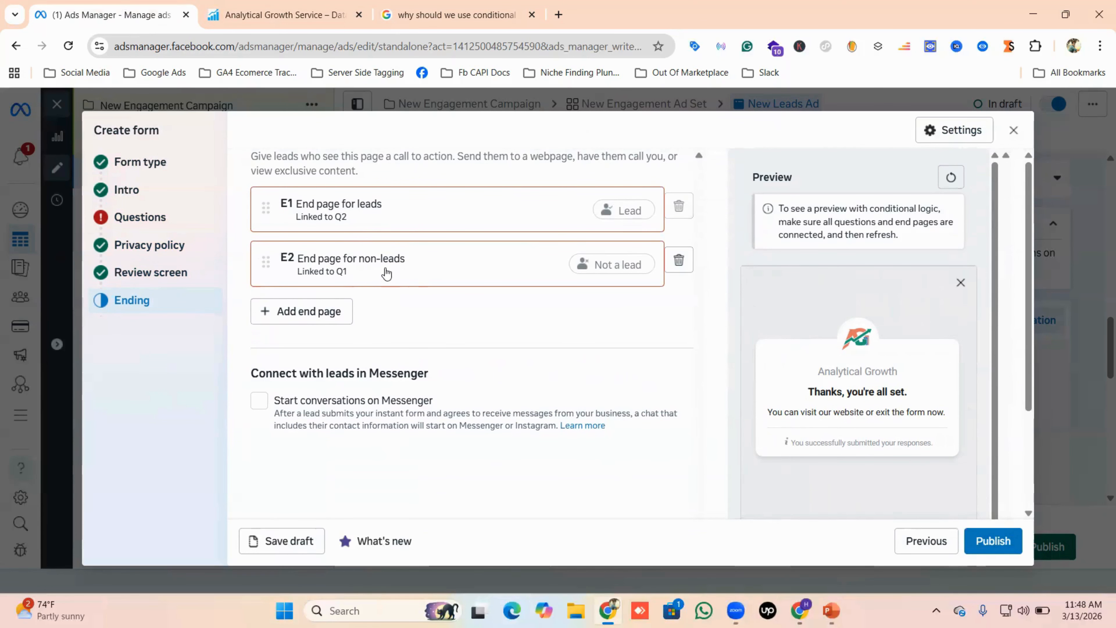
Examine the E1 End page for leads settings: name, headline, description, additional action options, link and call to action
{"action": "left_click", "coordinate": [352, 211]}
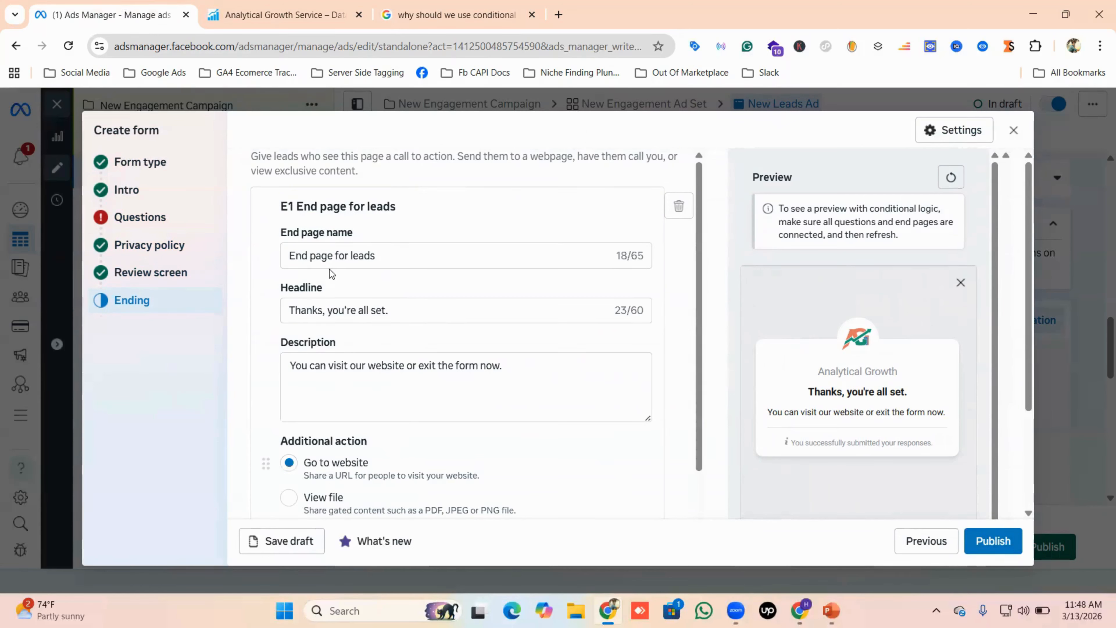
{"action": "scroll", "coordinate": [373, 268], "scroll_direction": "down", "scroll_amount": 2}
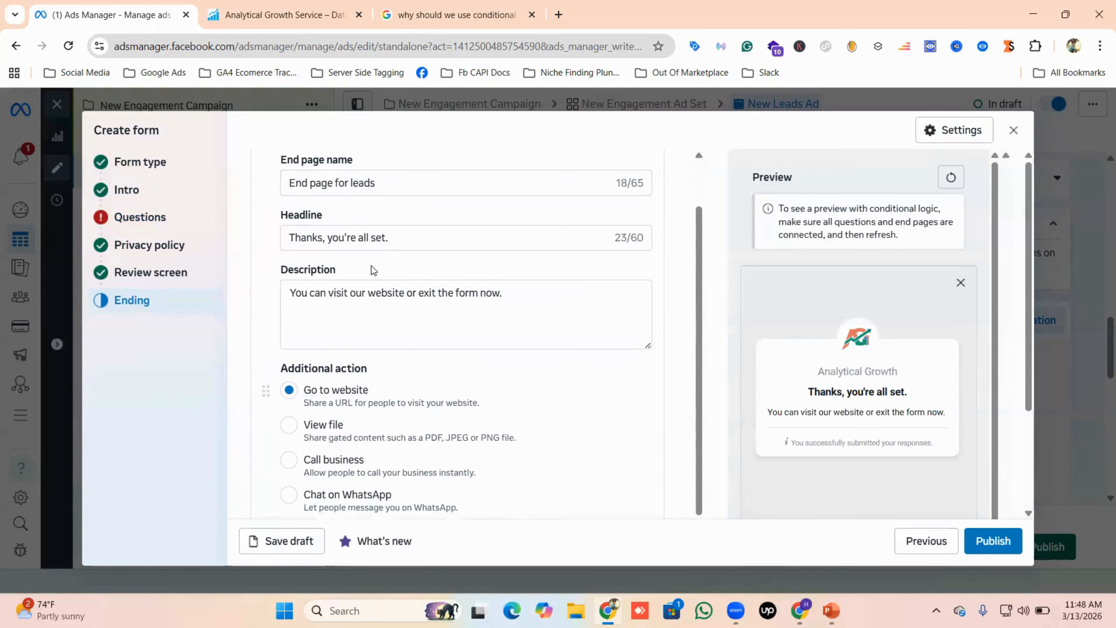
{"action": "scroll", "coordinate": [369, 264], "scroll_direction": "up", "scroll_amount": 2}
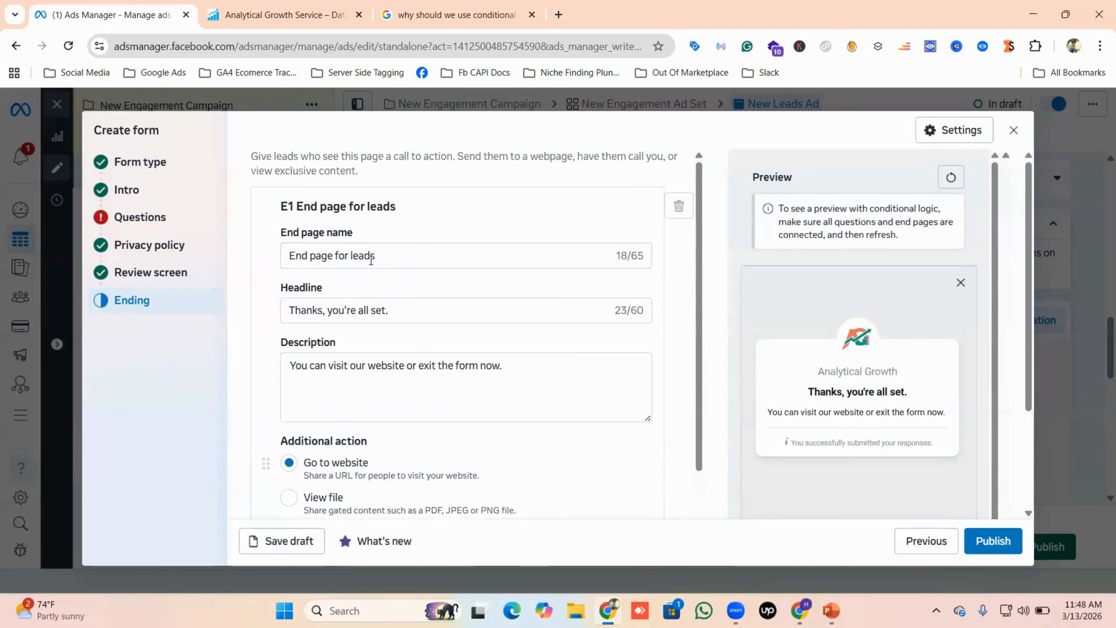
{"action": "scroll", "coordinate": [398, 285], "scroll_direction": "down", "scroll_amount": 2}
{"action": "left_click", "coordinate": [415, 242]}
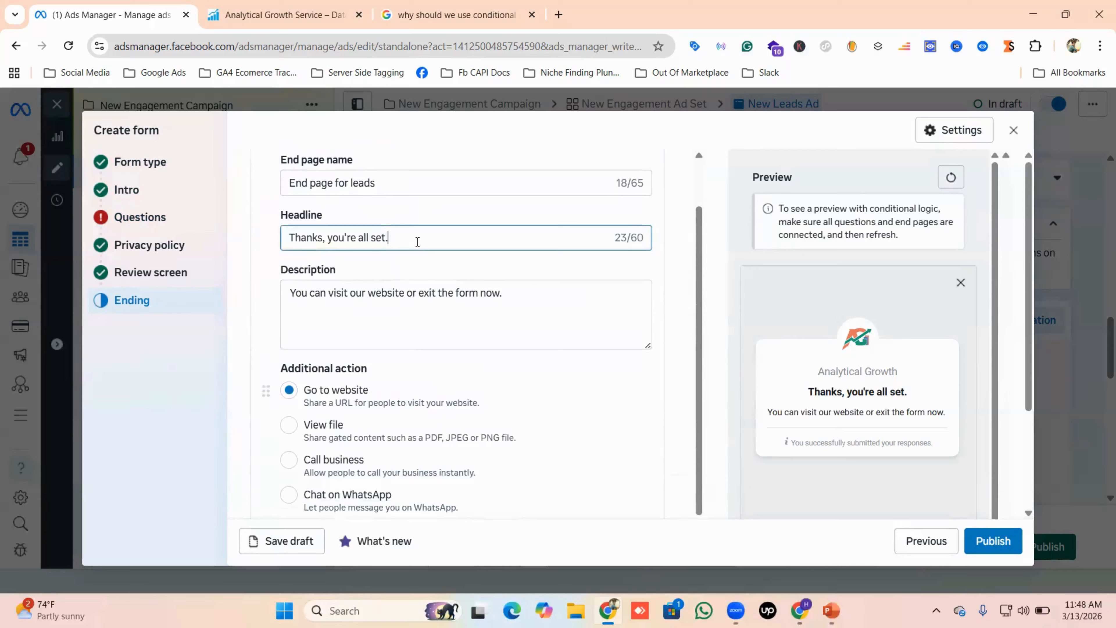
{"action": "left_click", "coordinate": [390, 291]}
{"action": "scroll", "coordinate": [390, 291], "scroll_direction": "down", "scroll_amount": 4}
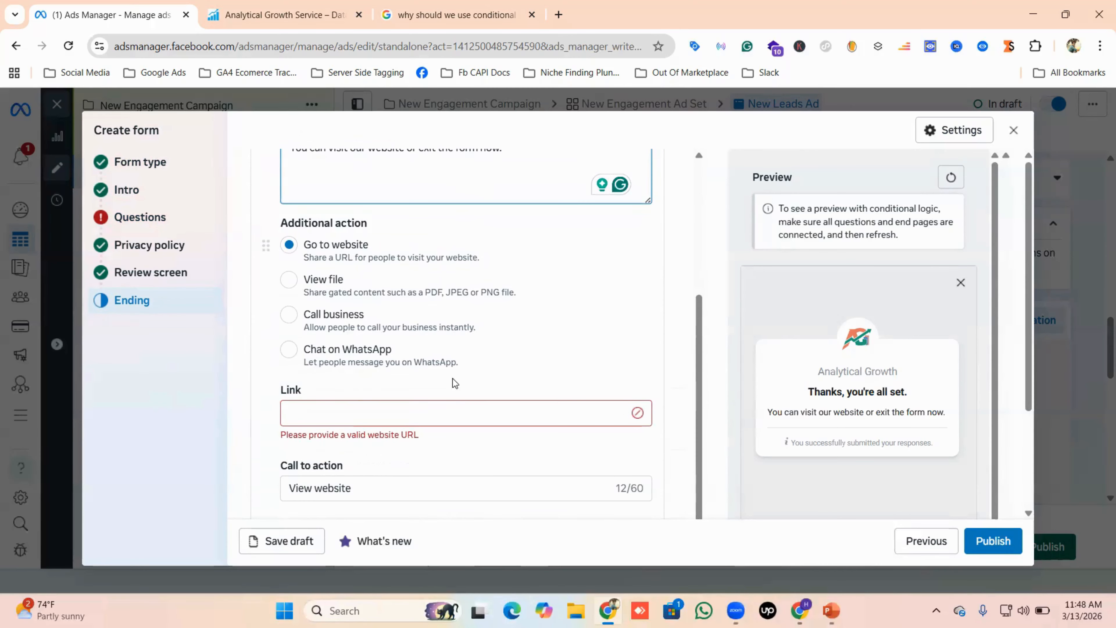
{"action": "scroll", "coordinate": [441, 351], "scroll_direction": "down", "scroll_amount": 2}
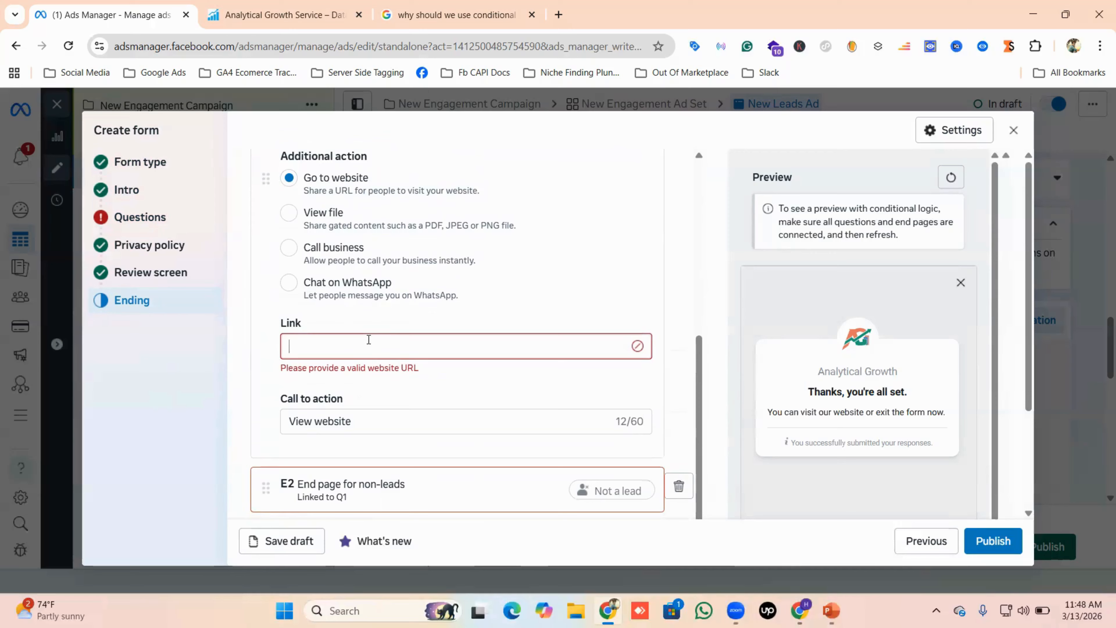
{"action": "scroll", "coordinate": [368, 339], "scroll_direction": "up", "scroll_amount": 4}
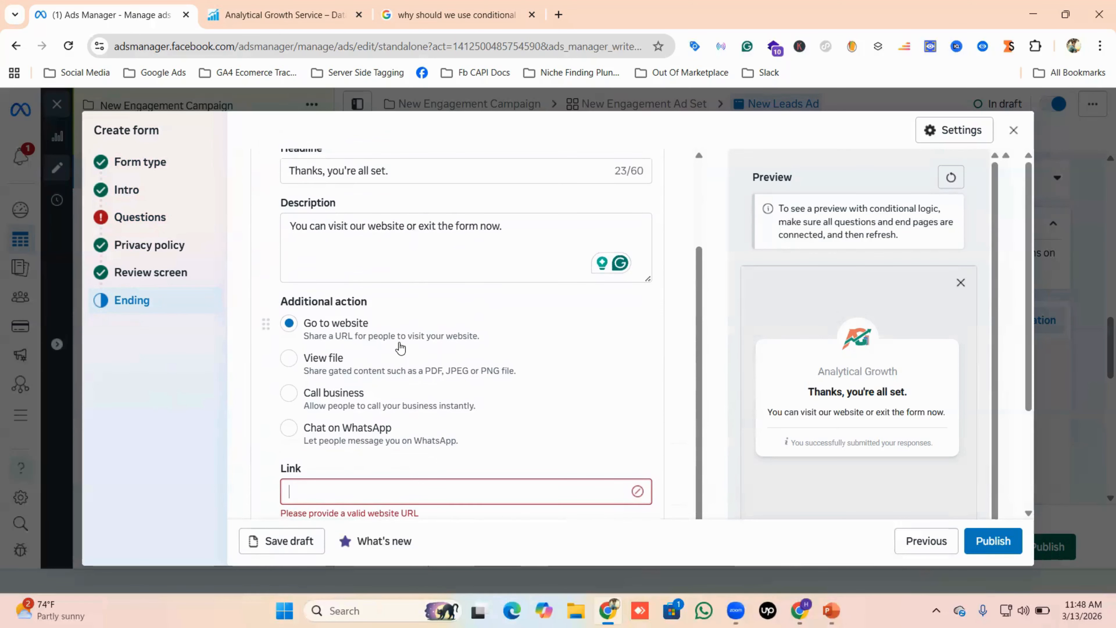
{"action": "scroll", "coordinate": [400, 347], "scroll_direction": "up", "scroll_amount": 2}
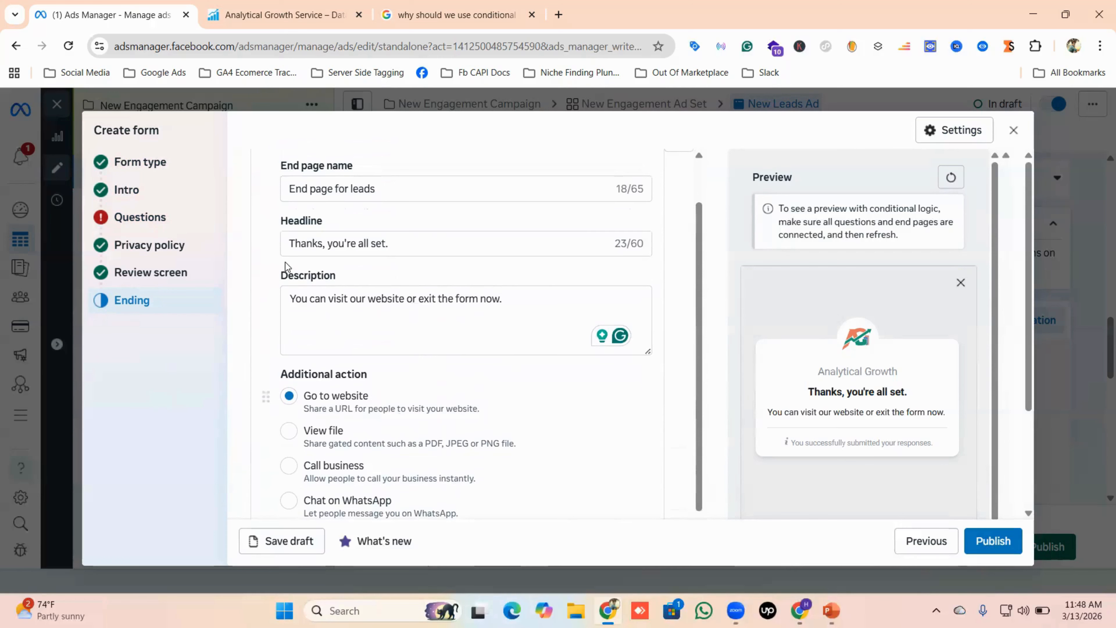
{"action": "scroll", "coordinate": [388, 259], "scroll_direction": "up", "scroll_amount": 2}
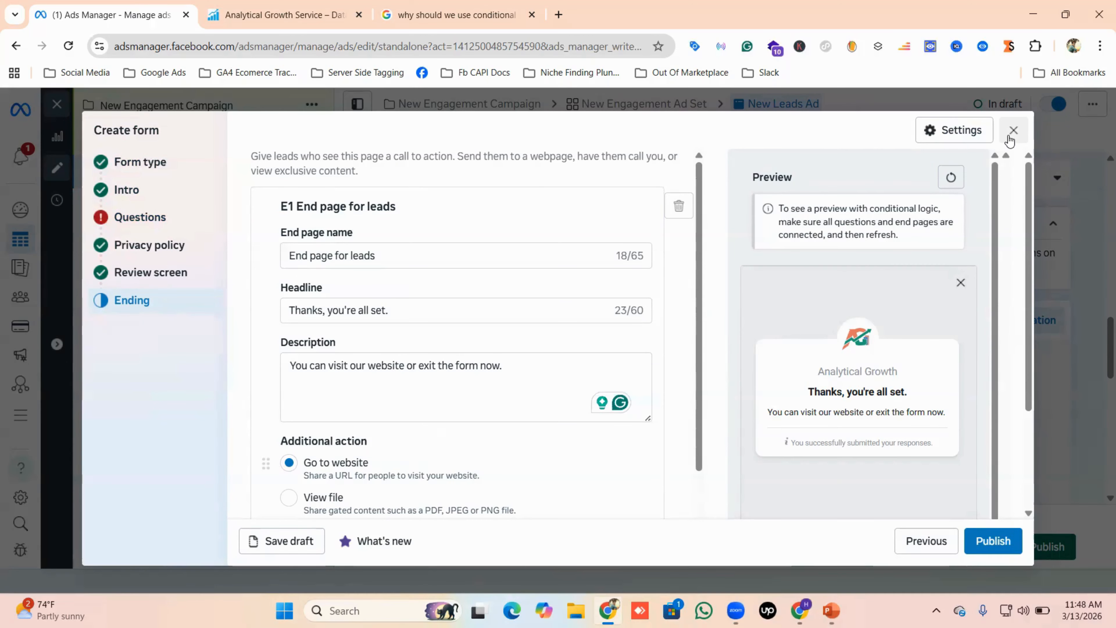
Close the lead form and discard the work in progress, returning to the New Leads Ad
{"action": "left_click", "coordinate": [1009, 139]}
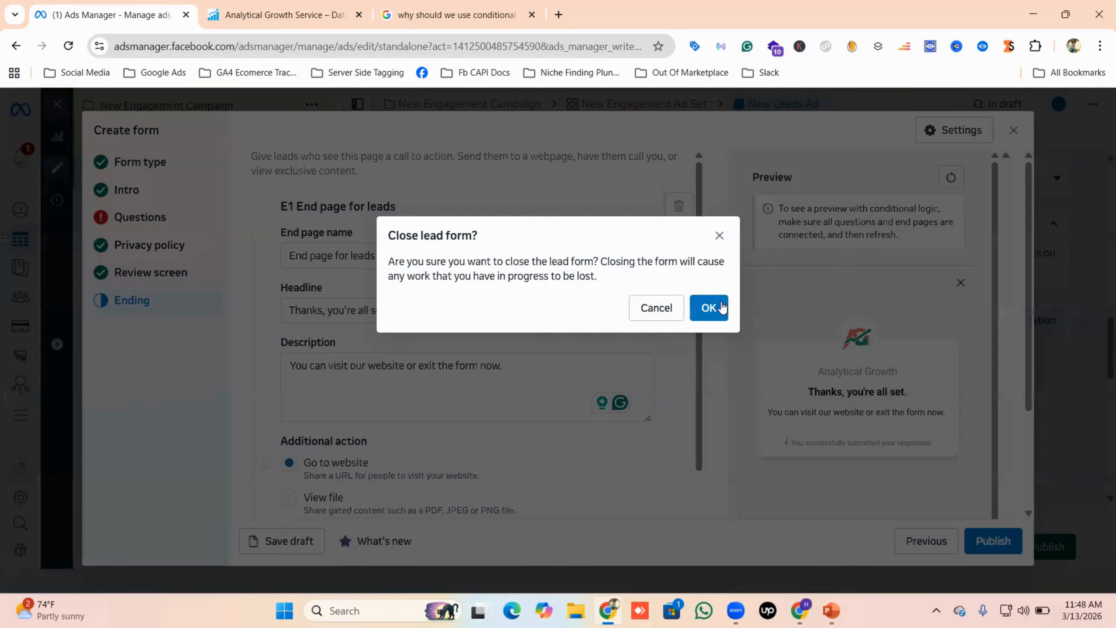
{"action": "left_click", "coordinate": [708, 308]}
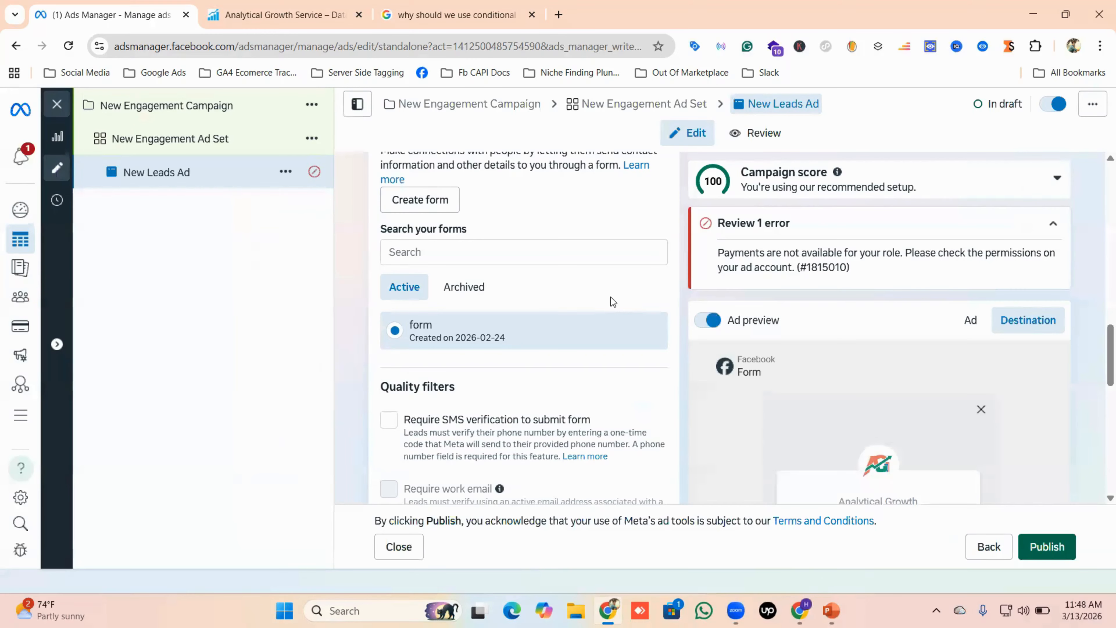